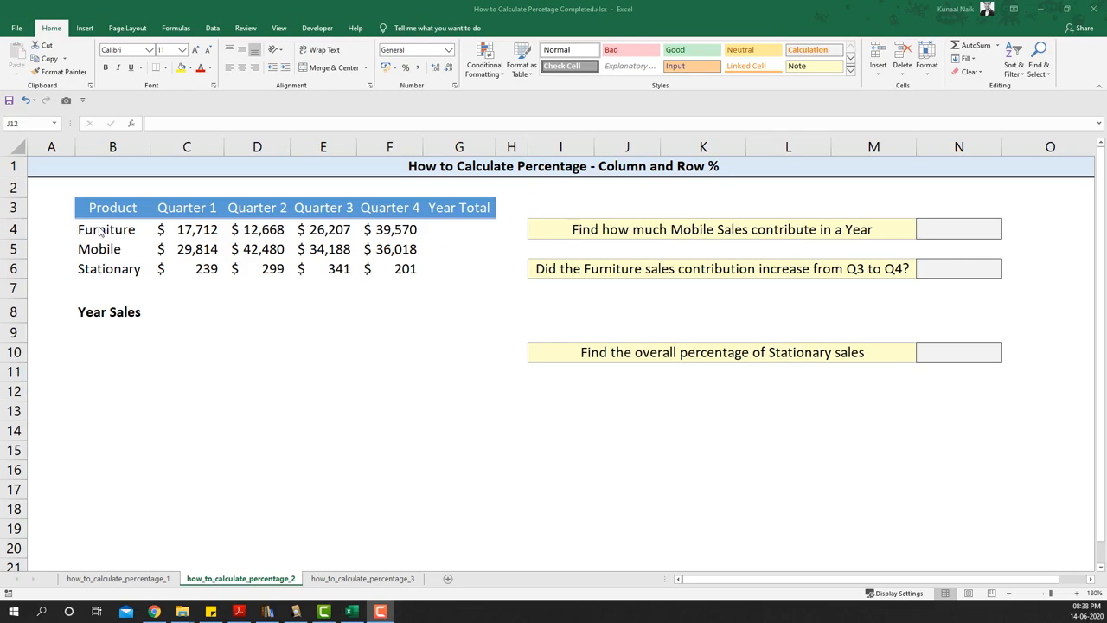
Calculate the Furniture year total in G4 with =SUM(C4:F4) and fill the formula down to G6 for Mobile and Stationary.
{"action": "left_click", "coordinate": [477, 233]}
{"action": "left_click", "coordinate": [476, 232]}
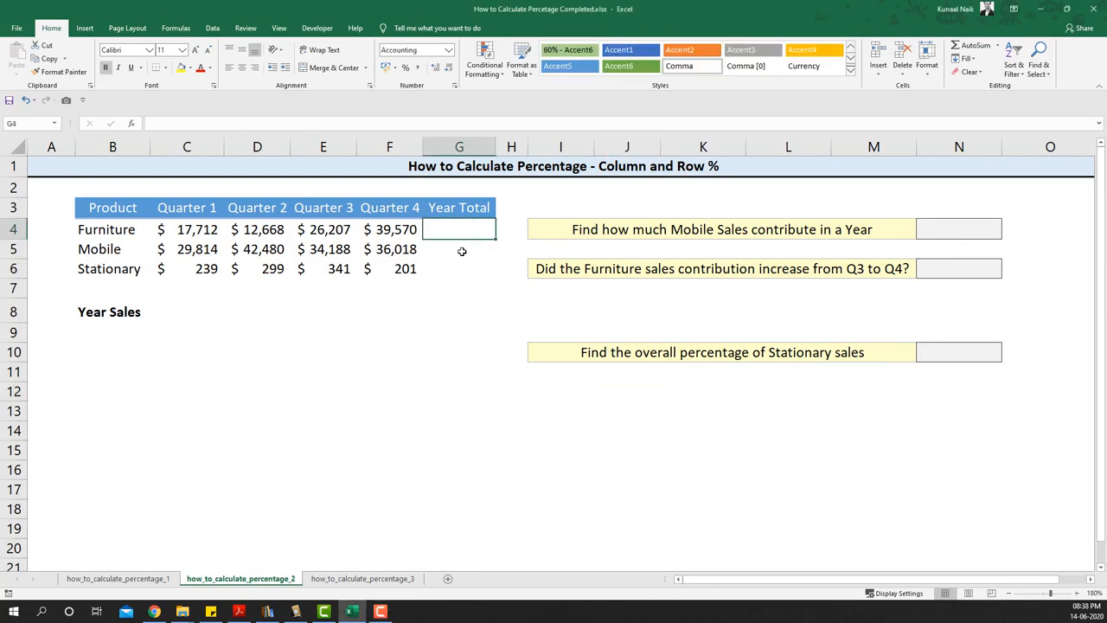
{"action": "type", "text": "=su"}
{"action": "key", "text": "Tab"}
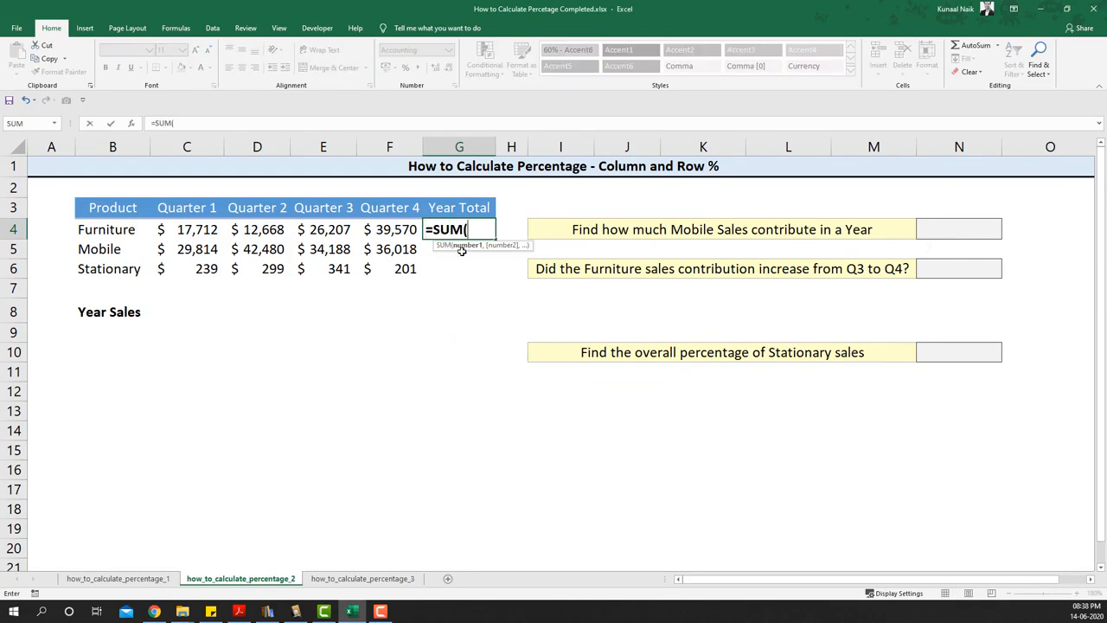
{"action": "key", "text": "Left"}
{"action": "key", "text": "shift+Left"}
{"action": "key", "text": "shift+Left"}
{"action": "key", "text": "shift+Left"}
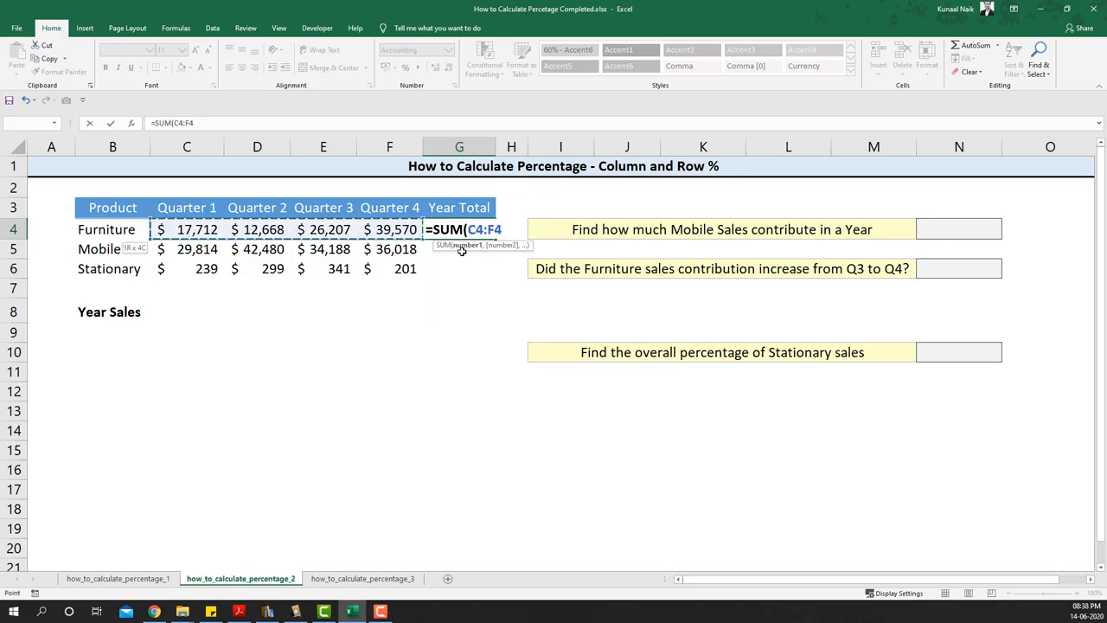
{"action": "type", "text": ")"}
{"action": "key", "text": "Return"}
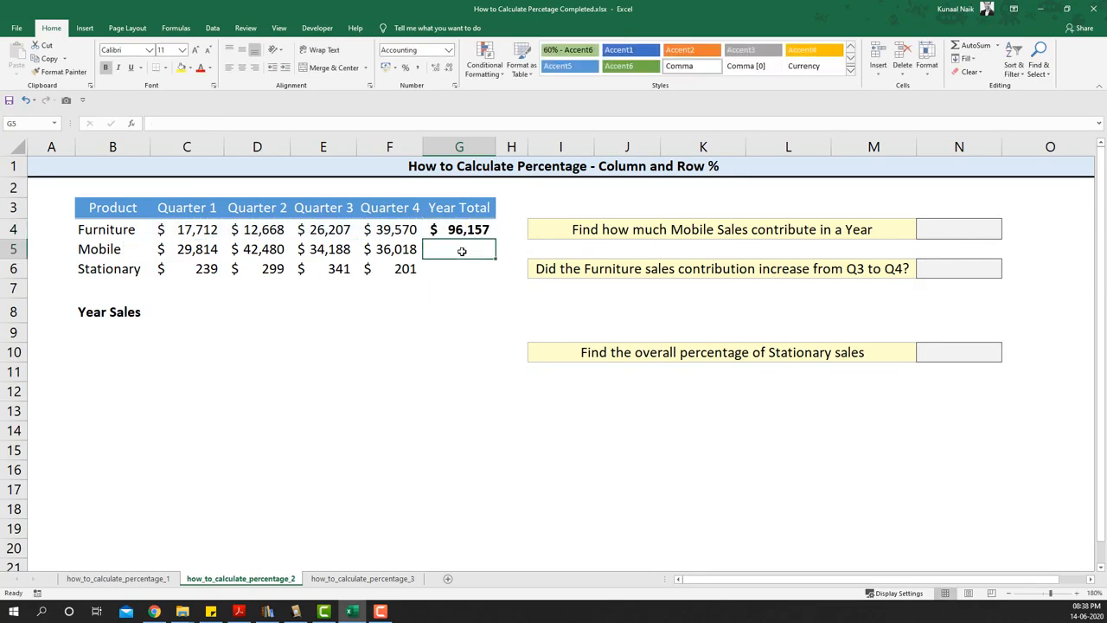
{"action": "left_click", "coordinate": [466, 230]}
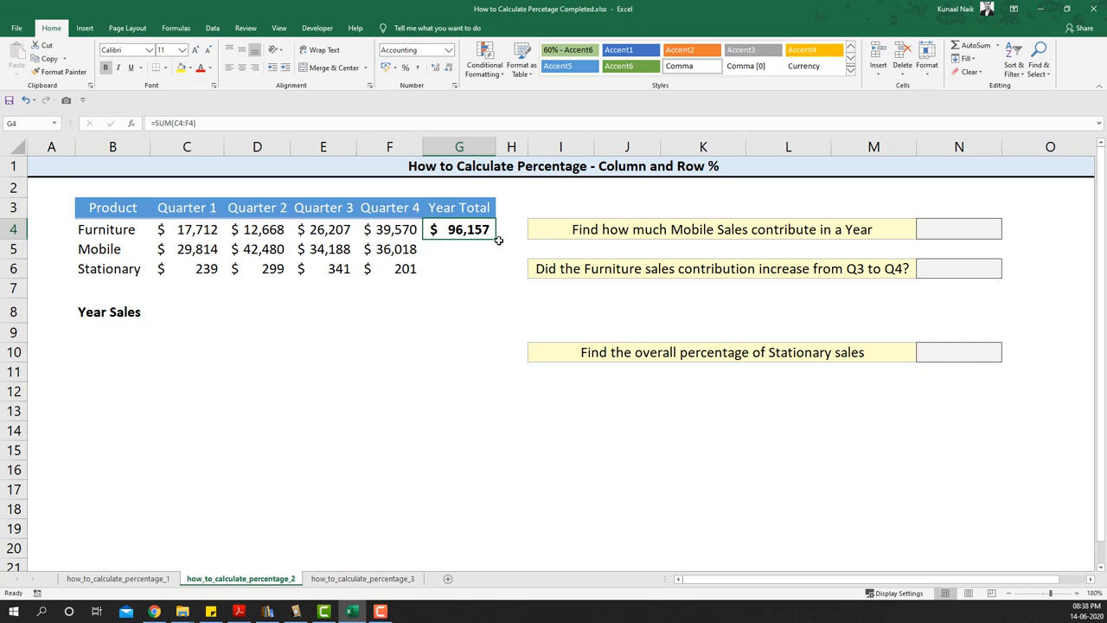
{"action": "left_click_drag", "start_coordinate": [491, 268], "coordinate": [492, 269]}
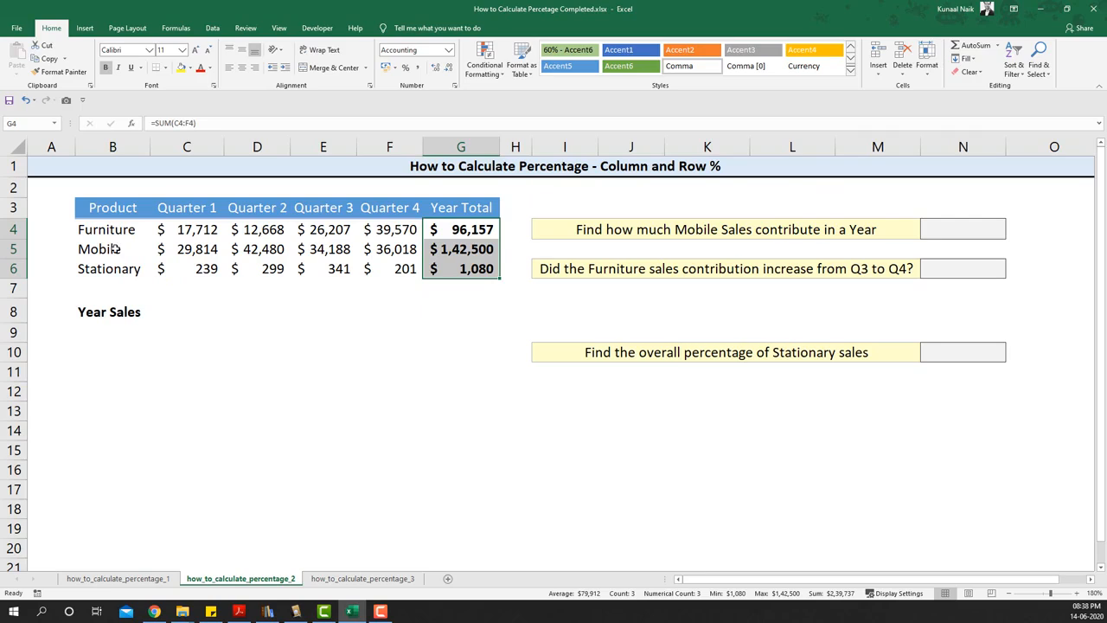
Calculate the Quarter 1 Year Sales in C8 with =SUM(C4:C6) and fill the formula across to G8.
{"action": "left_click", "coordinate": [197, 319]}
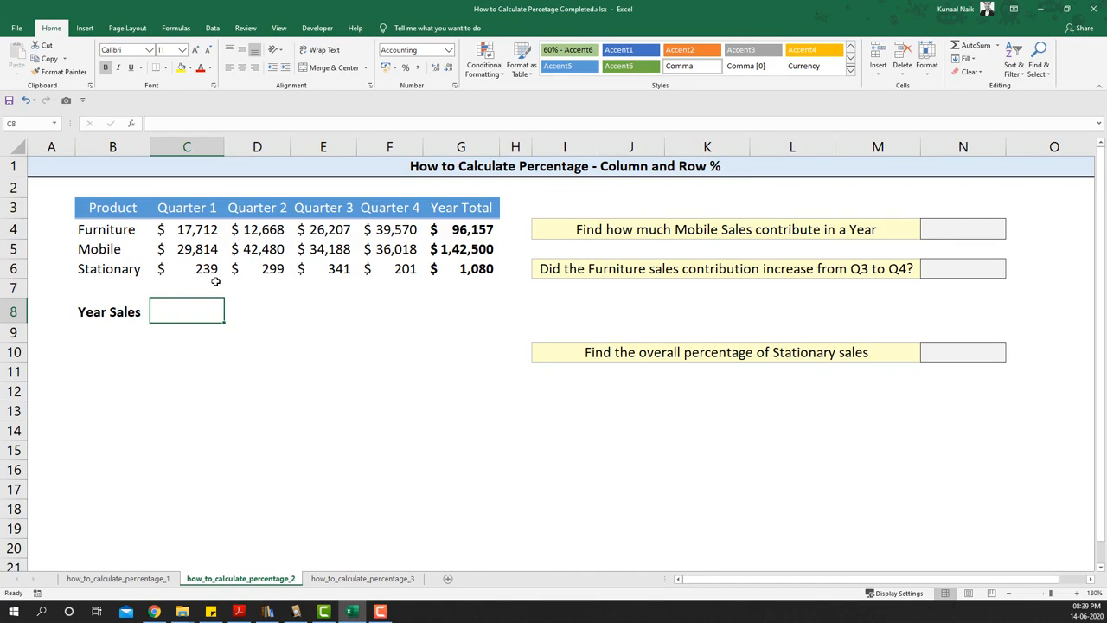
{"action": "type", "text": "=sum"}
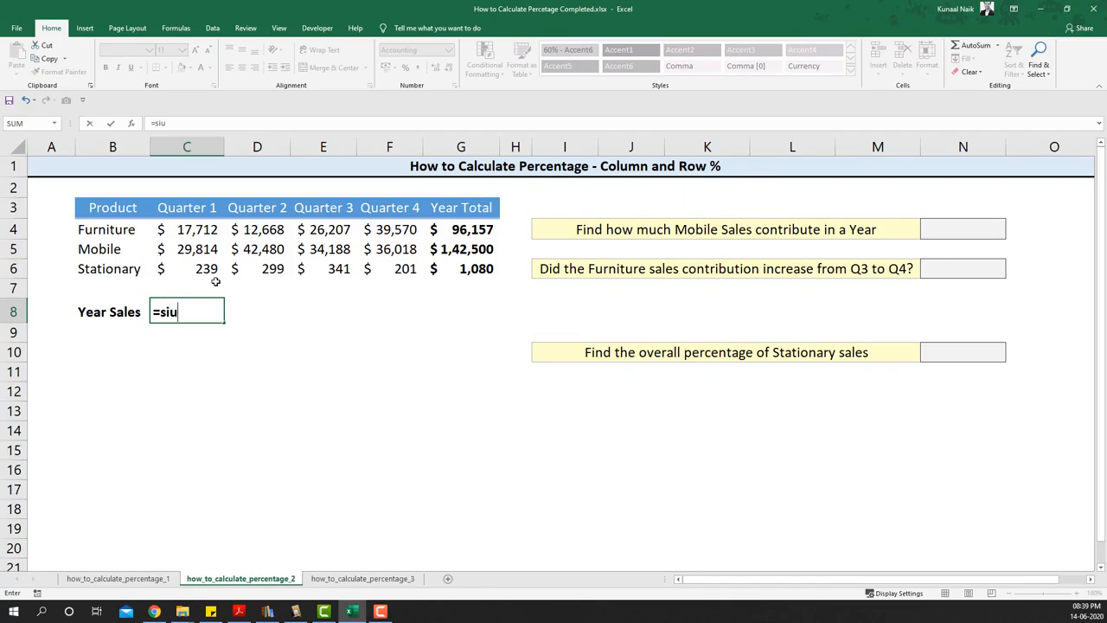
{"action": "type", "text": "("}
{"action": "left_click_drag", "start_coordinate": [207, 269], "coordinate": [214, 230]}
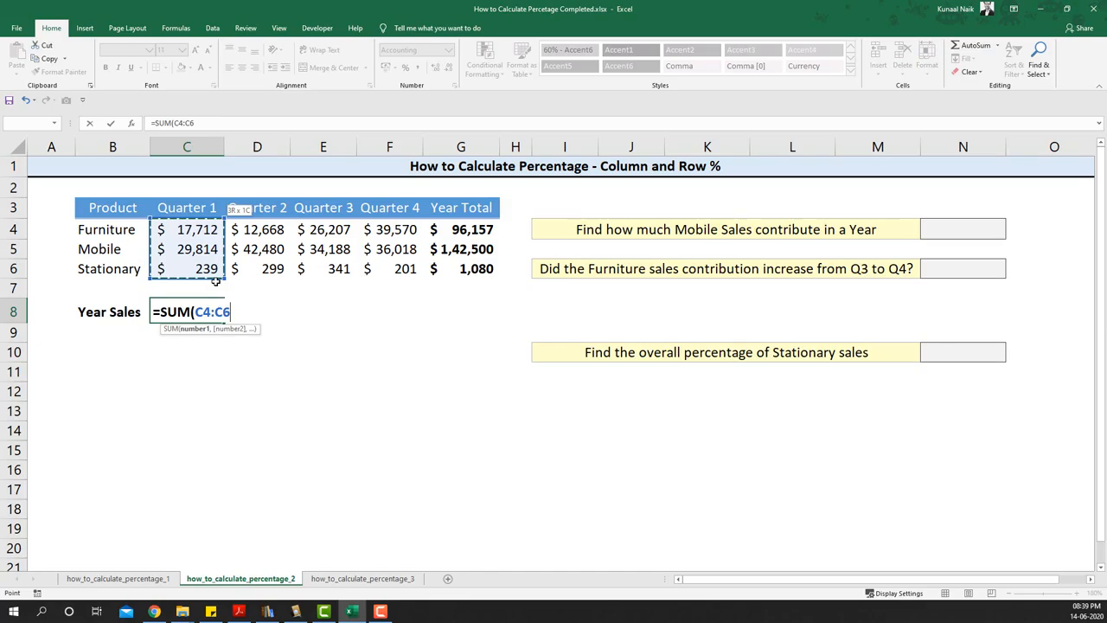
{"action": "type", "text": ")"}
{"action": "key", "text": "Return"}
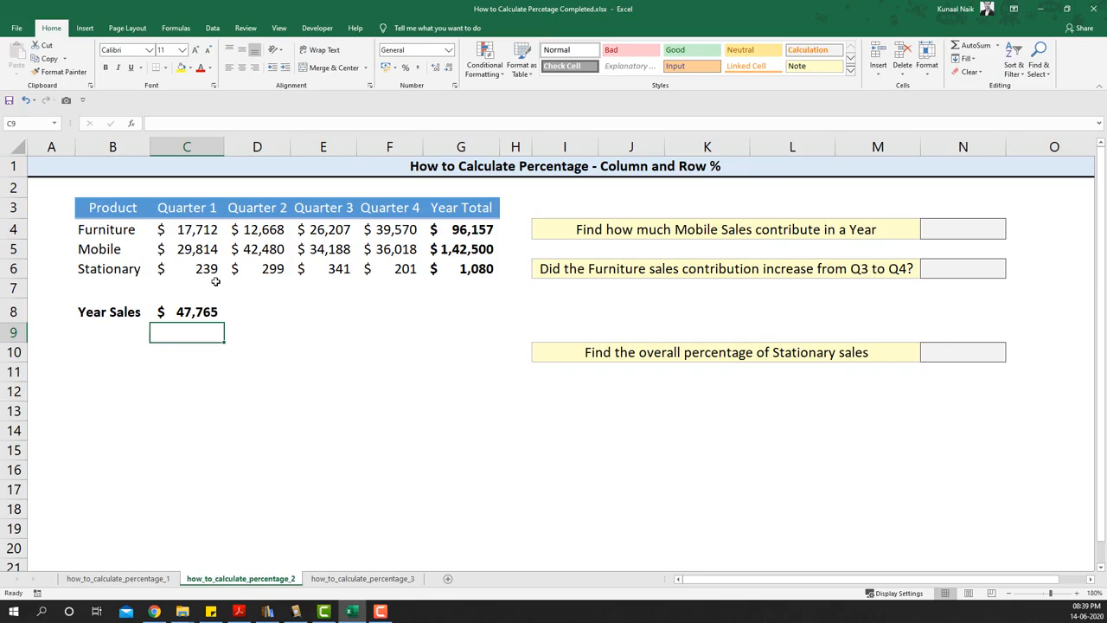
{"action": "left_click", "coordinate": [204, 309]}
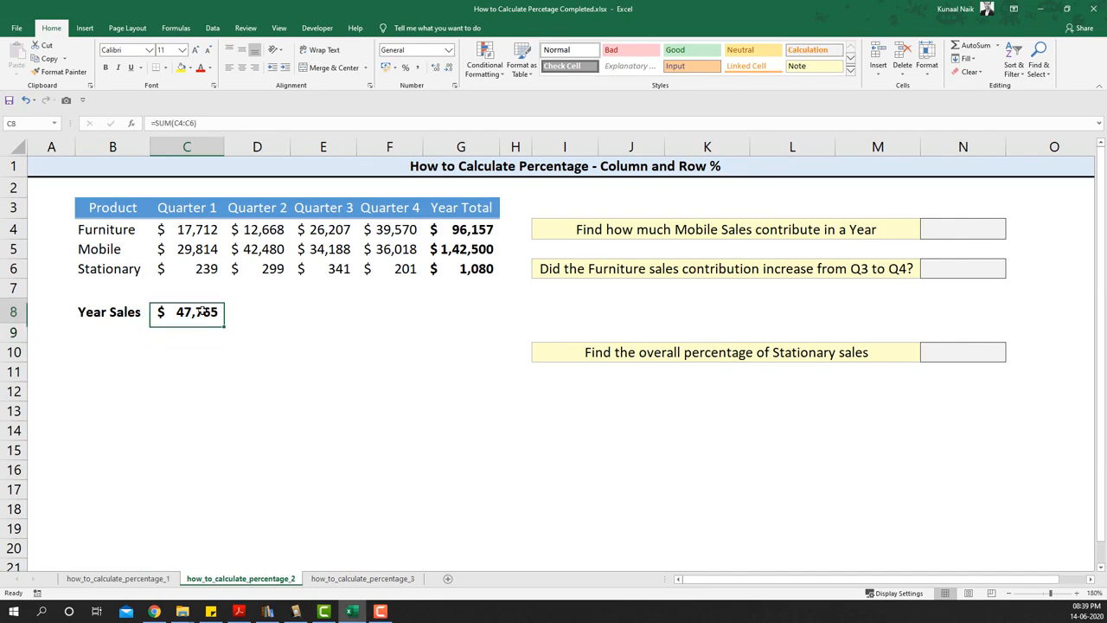
{"action": "left_click_drag", "start_coordinate": [223, 322], "coordinate": [491, 320]}
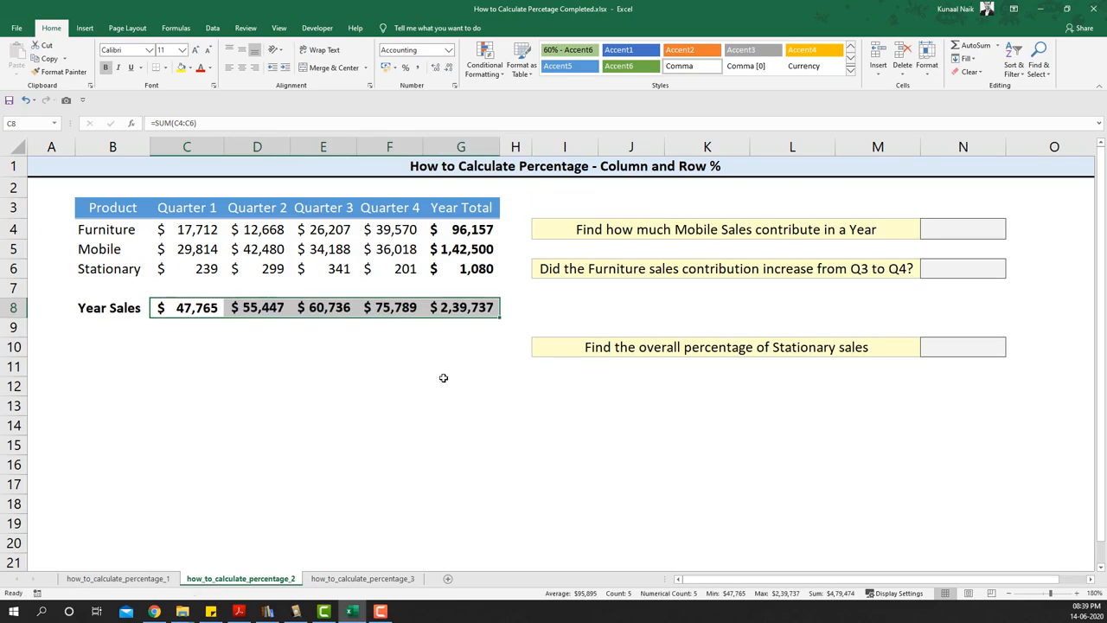
Examine the Year Sales totals for each quarter, the quarter columns behind them, and the overall yearly total in G8.
{"action": "left_click", "coordinate": [461, 327]}
{"action": "left_click_drag", "start_coordinate": [381, 308], "coordinate": [199, 304]}
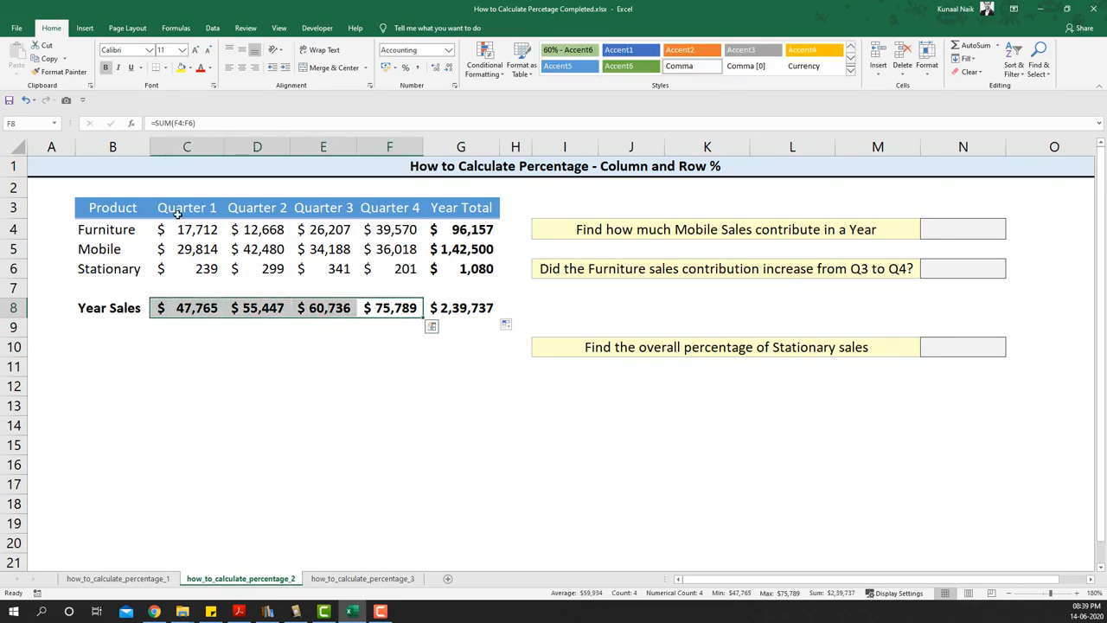
{"action": "left_click", "coordinate": [189, 147]}
{"action": "left_click", "coordinate": [258, 147]}
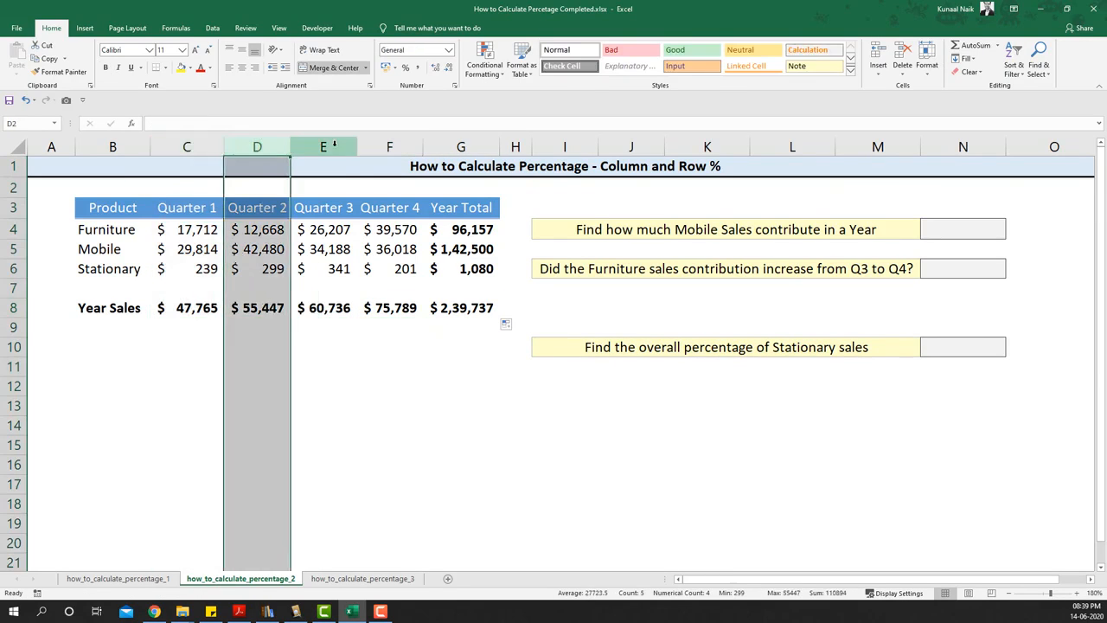
{"action": "left_click", "coordinate": [324, 147]}
{"action": "left_click", "coordinate": [410, 146]}
{"action": "left_click", "coordinate": [395, 365]}
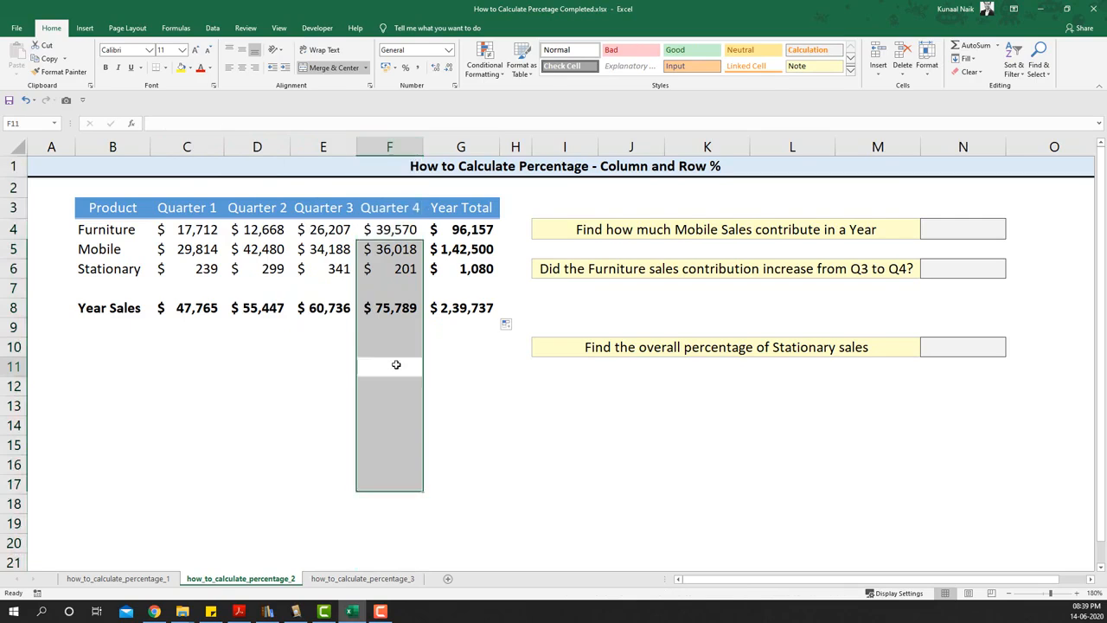
{"action": "left_click", "coordinate": [474, 307]}
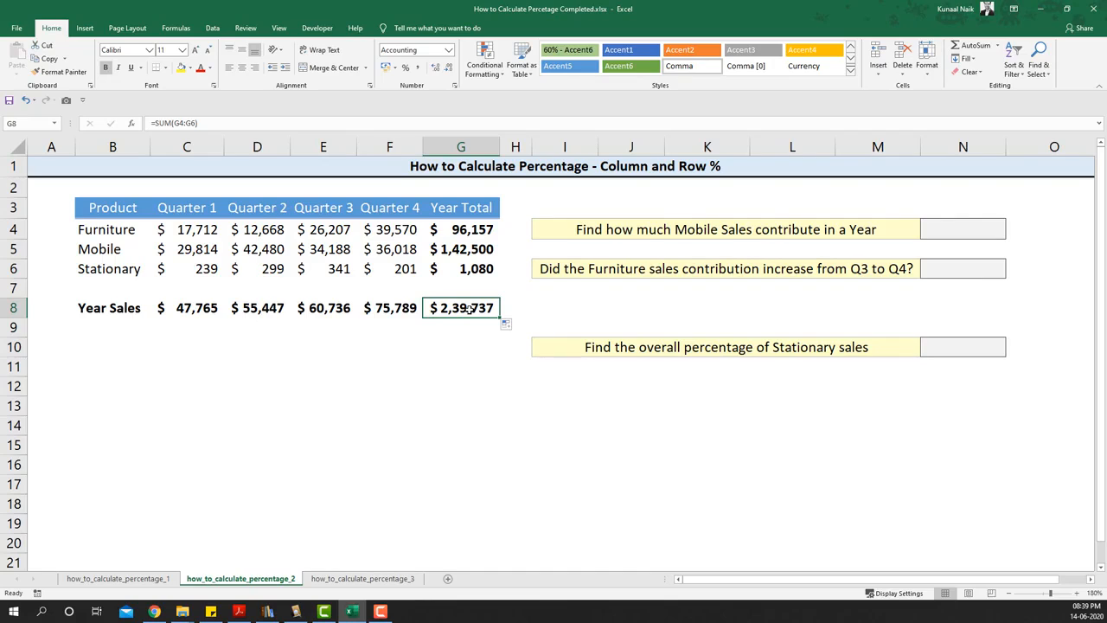
Calculate the Mobile sales contribution for the year in N4 by dividing its year total by the overall total, =G5/G8.
{"action": "left_click", "coordinate": [646, 231]}
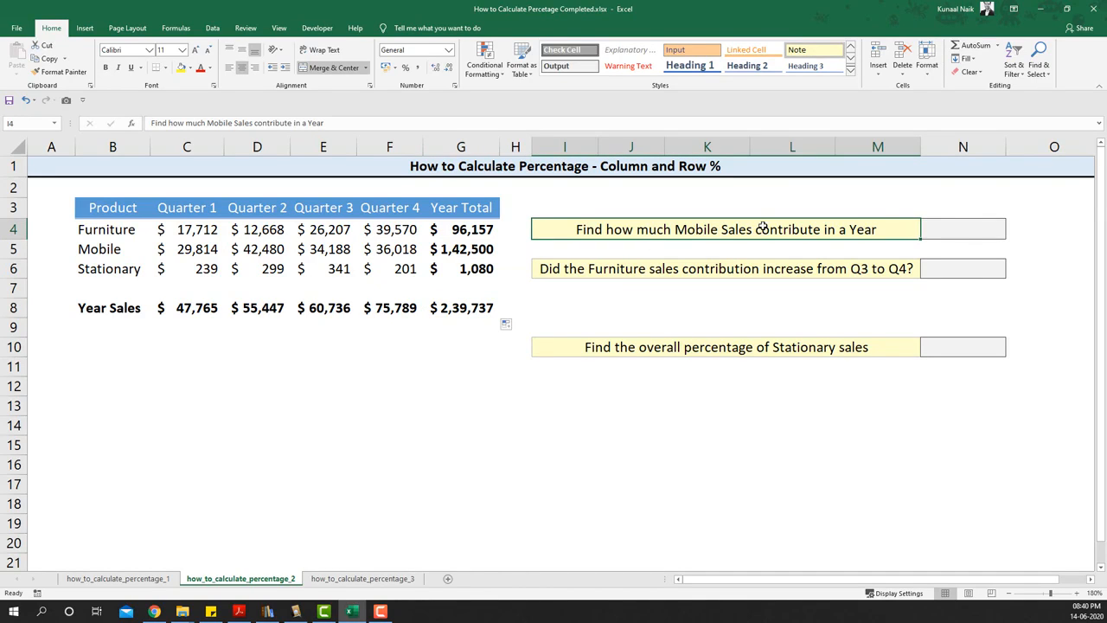
{"action": "left_click", "coordinate": [946, 226]}
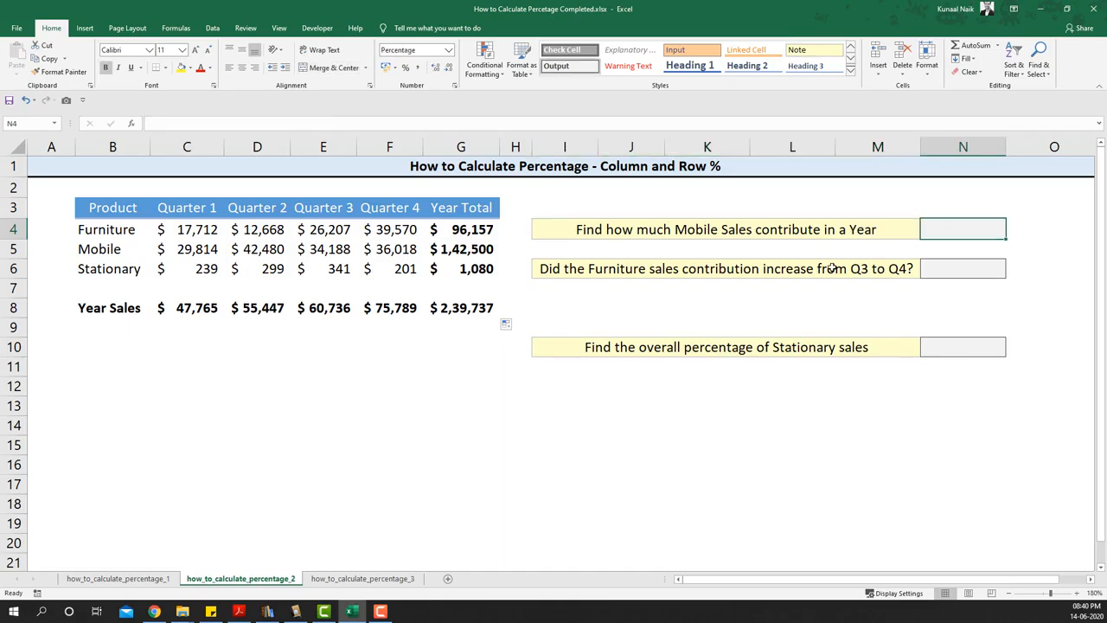
{"action": "left_click", "coordinate": [458, 249]}
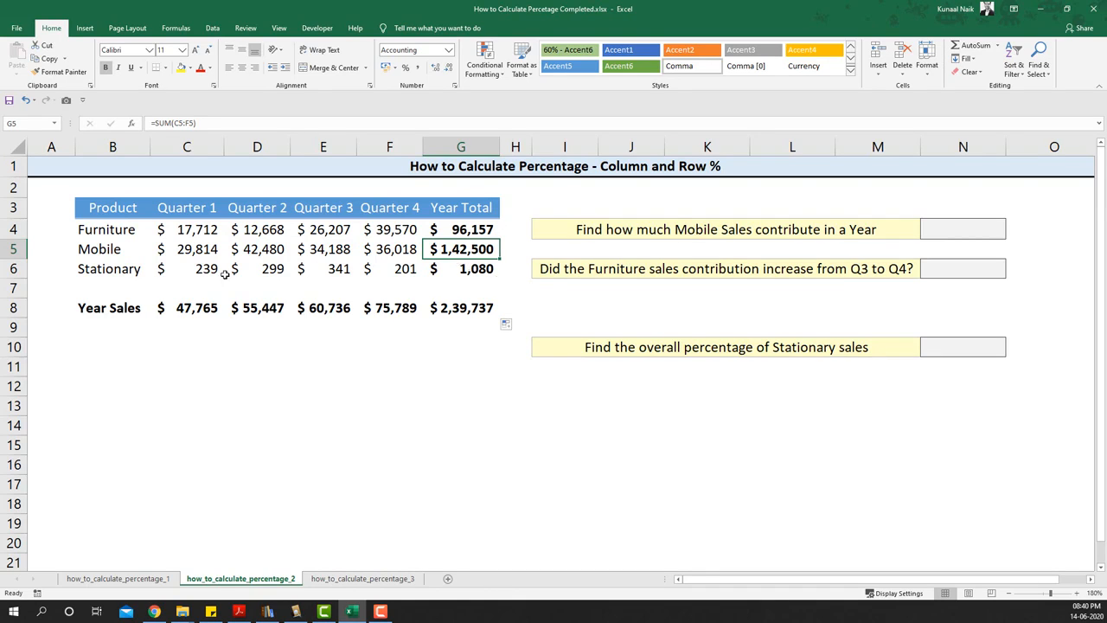
{"action": "left_click_drag", "start_coordinate": [105, 249], "coordinate": [473, 249]}
{"action": "left_click", "coordinate": [473, 249]}
{"action": "left_click", "coordinate": [456, 309]}
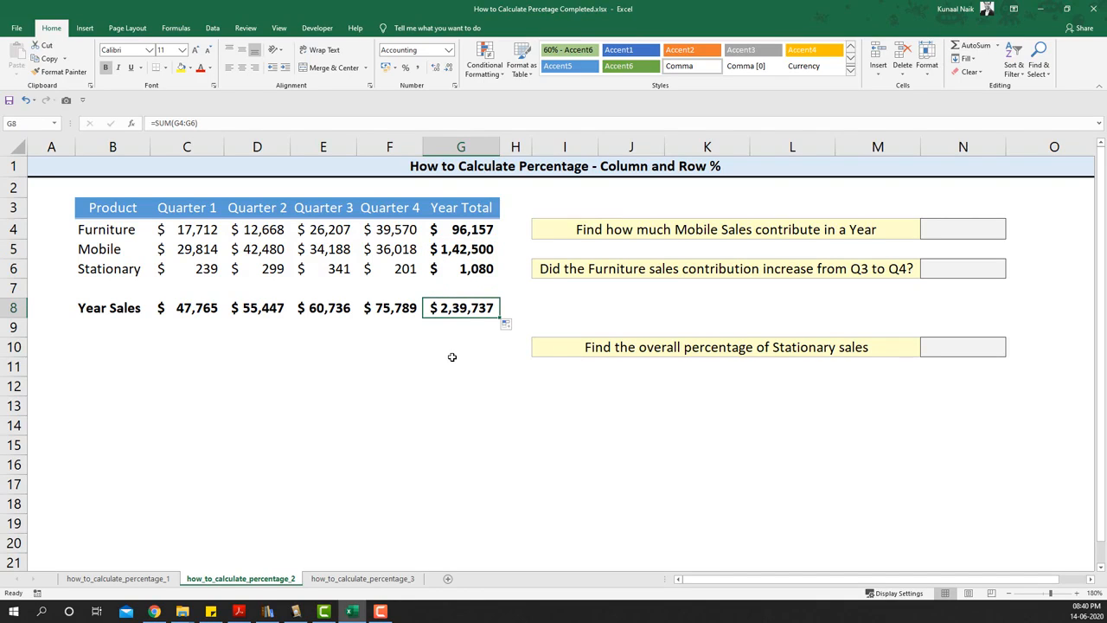
{"action": "left_click", "coordinate": [960, 229]}
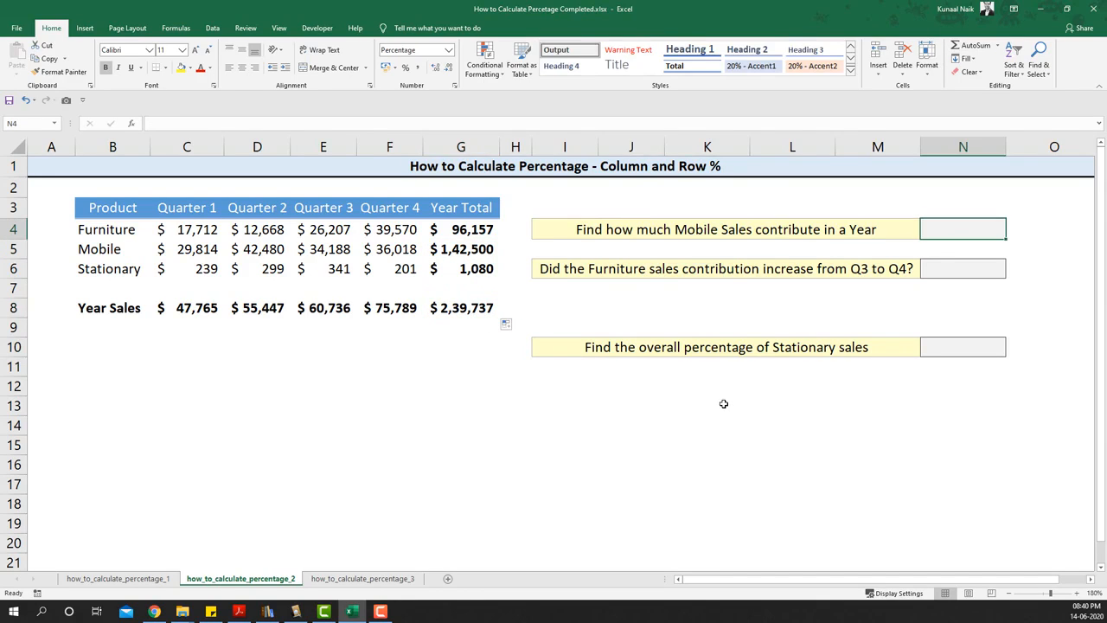
{"action": "type", "text": "="}
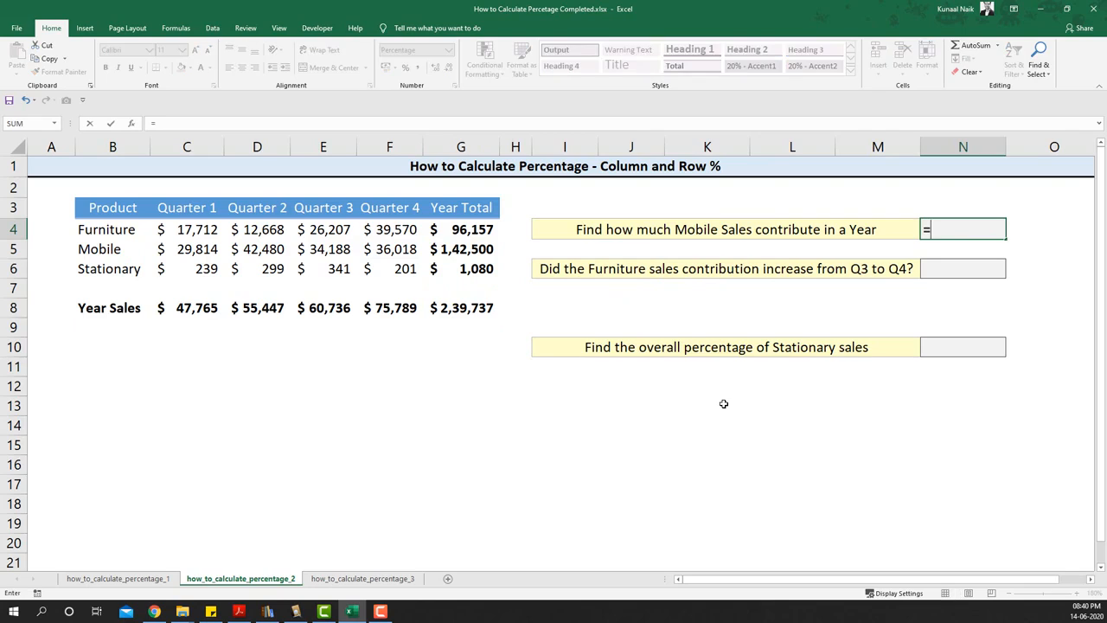
{"action": "left_click", "coordinate": [466, 250]}
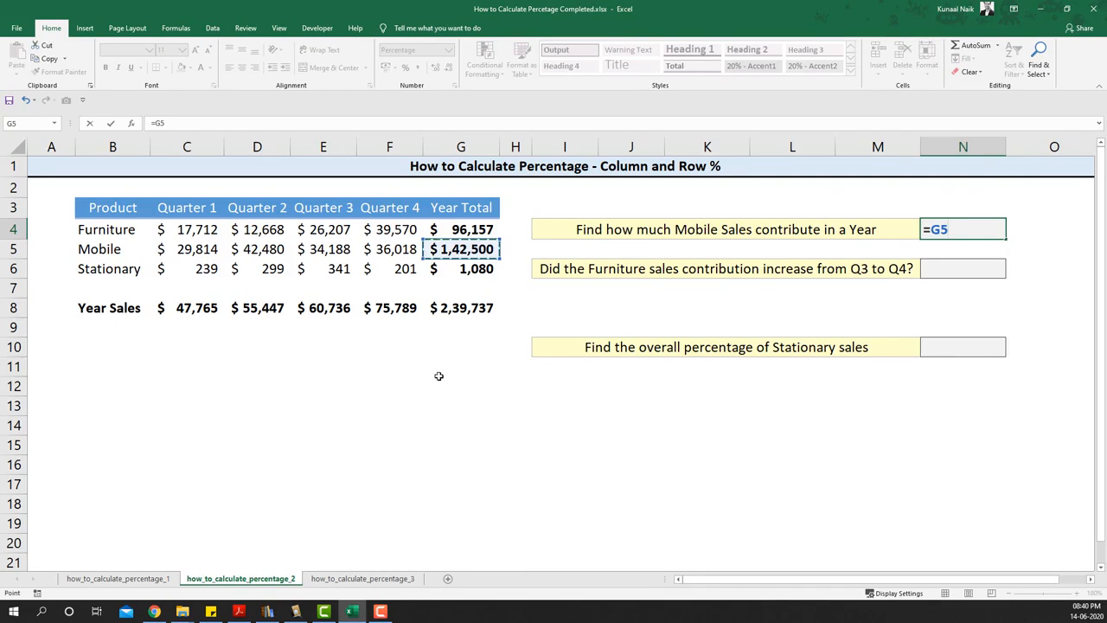
{"action": "type", "text": "/"}
{"action": "left_click", "coordinate": [450, 311]}
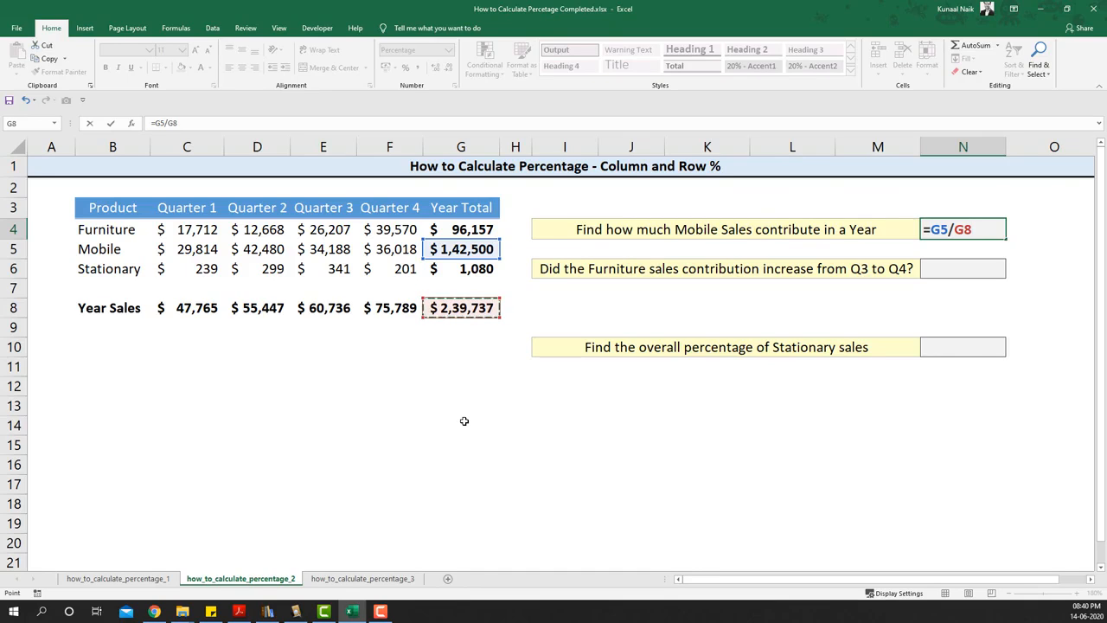
{"action": "key", "text": "Return"}
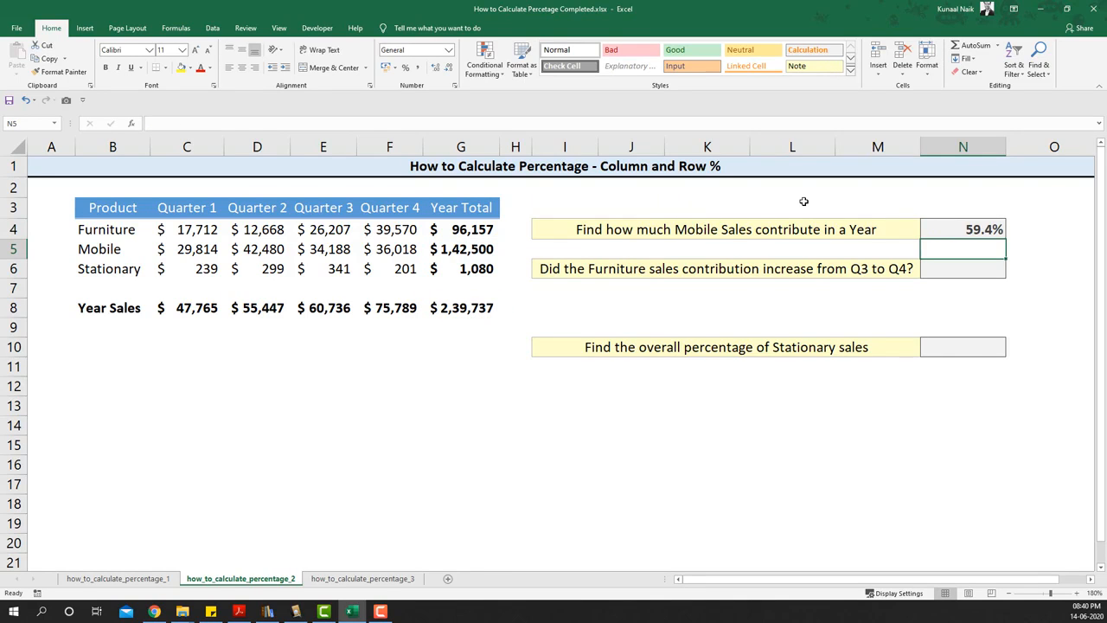
{"action": "left_click", "coordinate": [976, 232]}
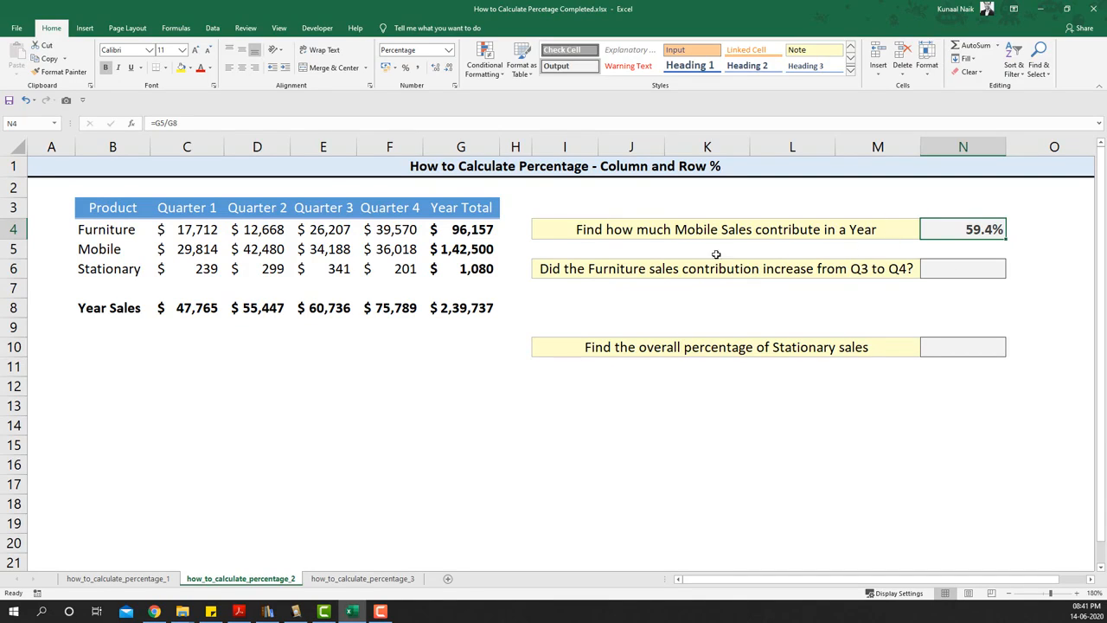
Calculate the Furniture share of Quarter 1 sales in C10 with =C4/C8 and format the cell as a percentage.
{"action": "left_click", "coordinate": [193, 346]}
{"action": "type", "text": "="}
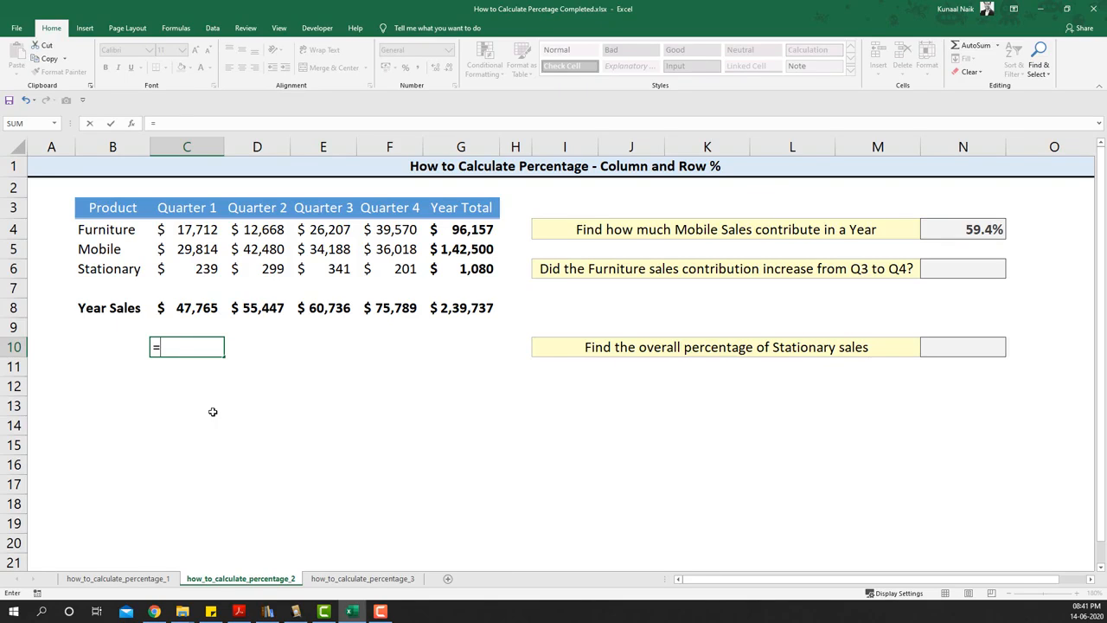
{"action": "key", "text": "Up"}
{"action": "key", "text": "Up"}
{"action": "key", "text": "Up"}
{"action": "key", "text": "Up"}
{"action": "key", "text": "Up"}
{"action": "key", "text": "Up"}
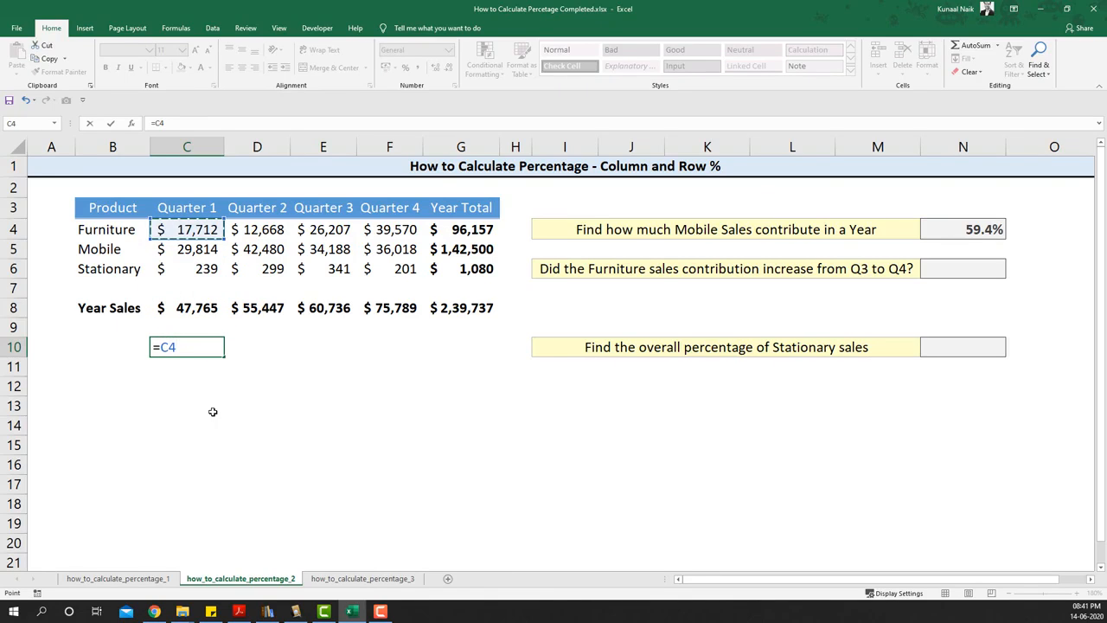
{"action": "type", "text": "/"}
{"action": "key", "text": "Up"}
{"action": "key", "text": "Up"}
{"action": "key", "text": "Up"}
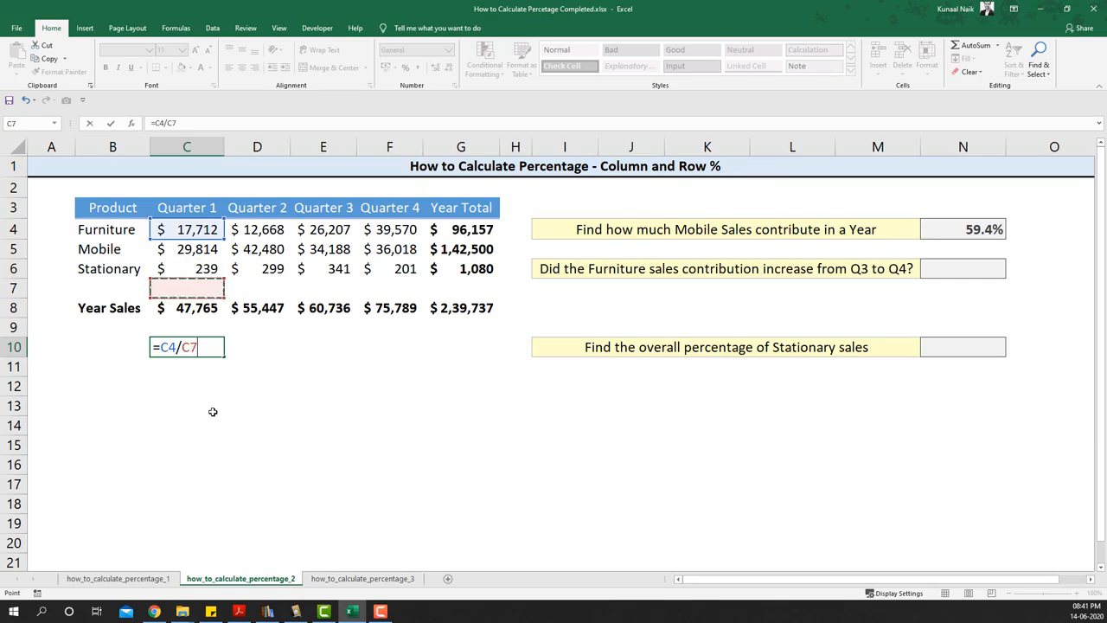
{"action": "key", "text": "Down"}
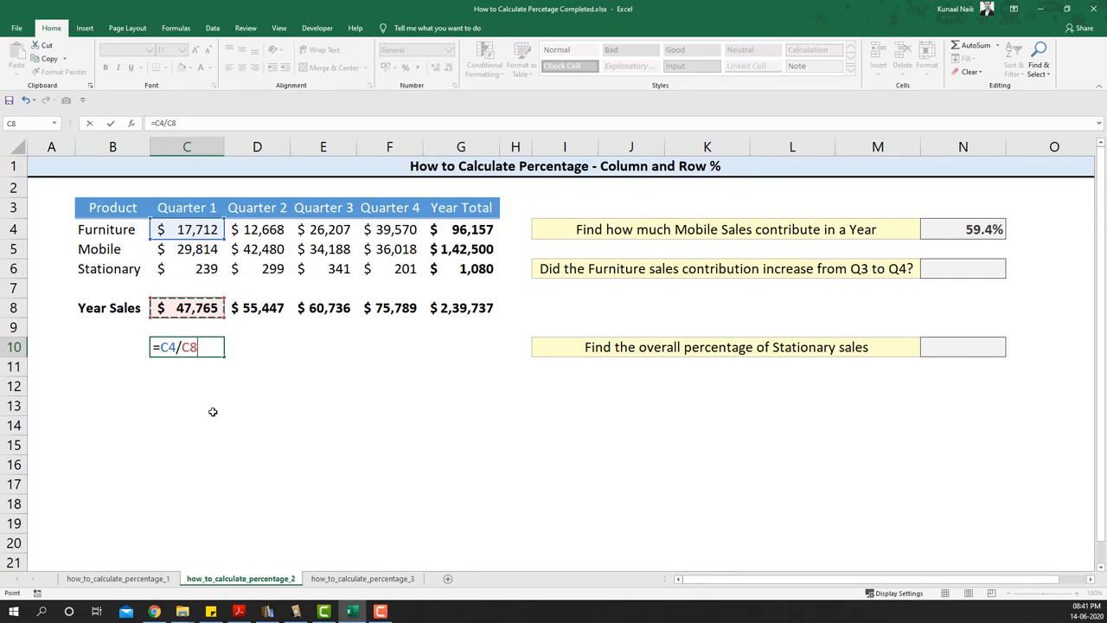
{"action": "key", "text": "Return"}
{"action": "left_click", "coordinate": [183, 344]}
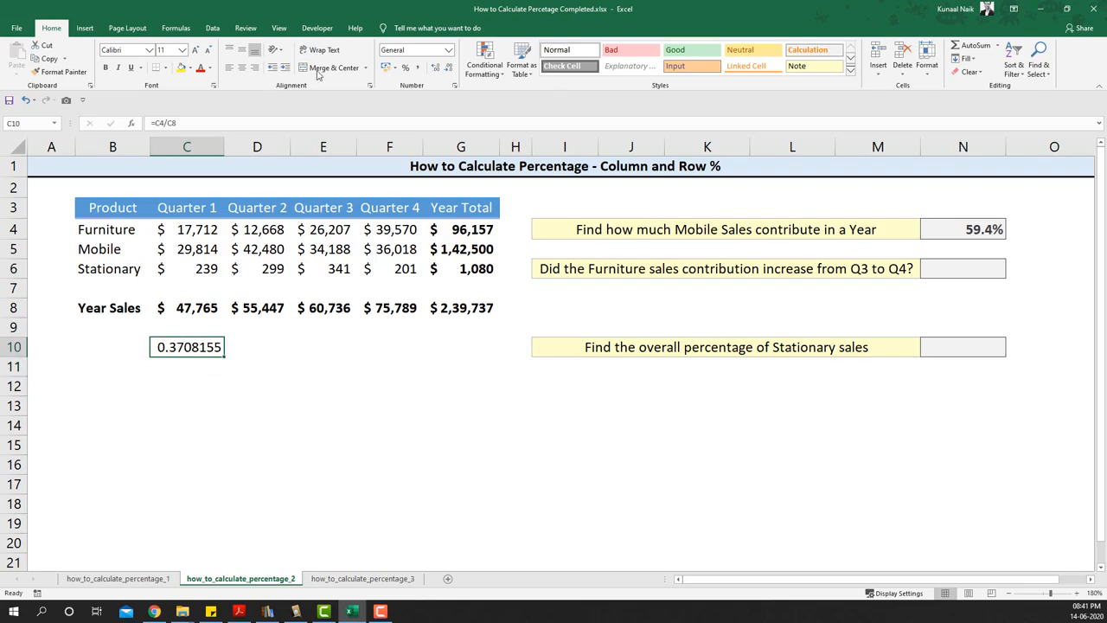
{"action": "key", "text": "ctrl+shift+5"}
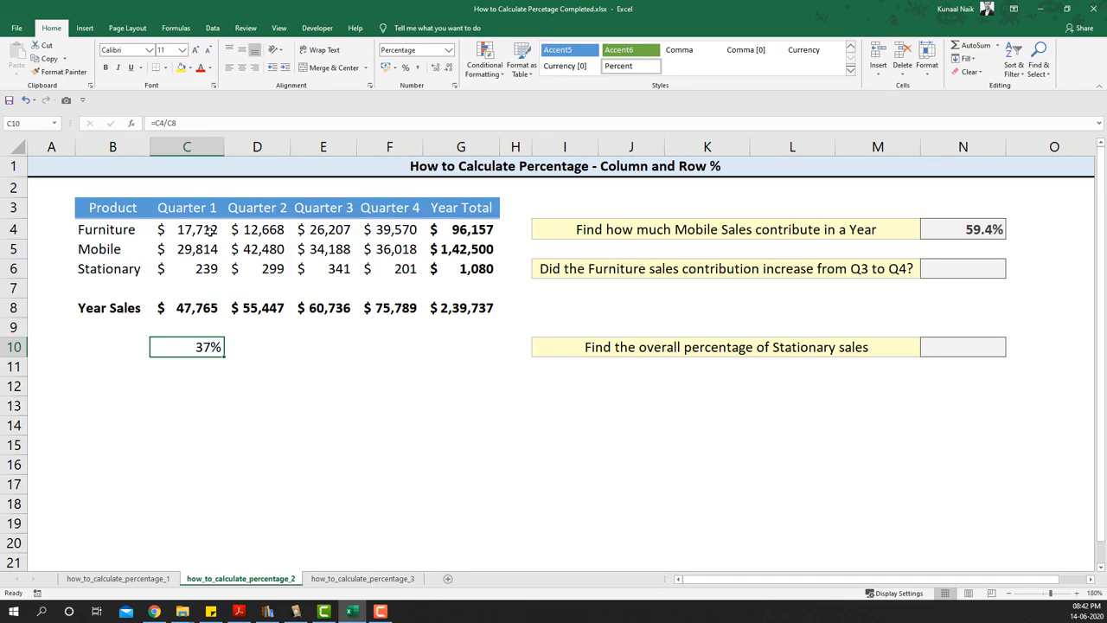
Label the percentage row by entering "Furniture%" in B10.
{"action": "left_click", "coordinate": [103, 342]}
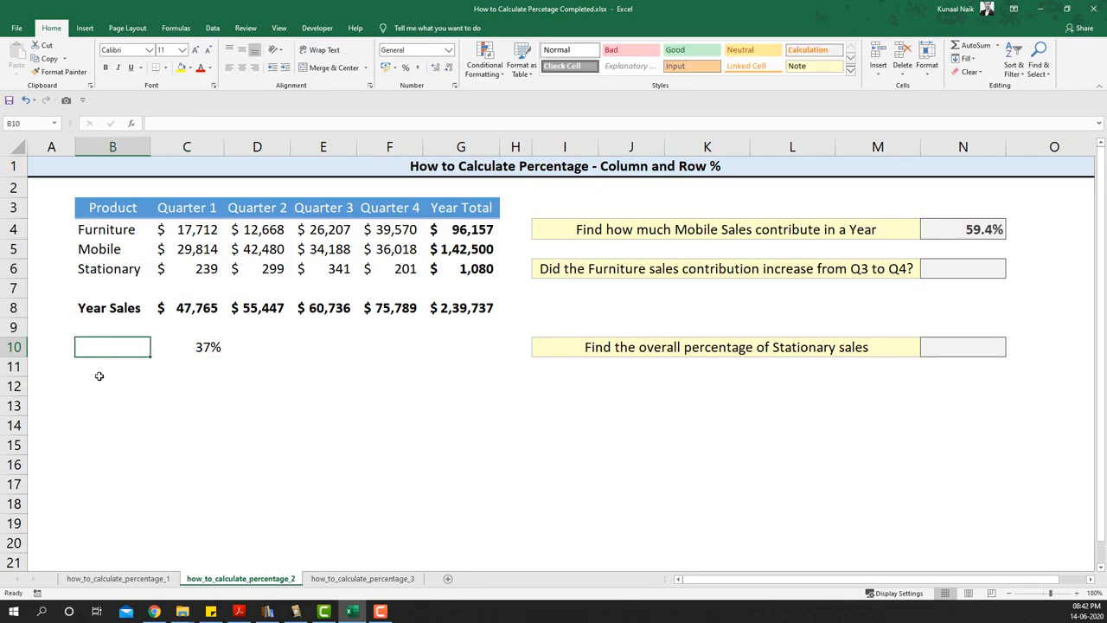
{"action": "type", "text": "Fur"}
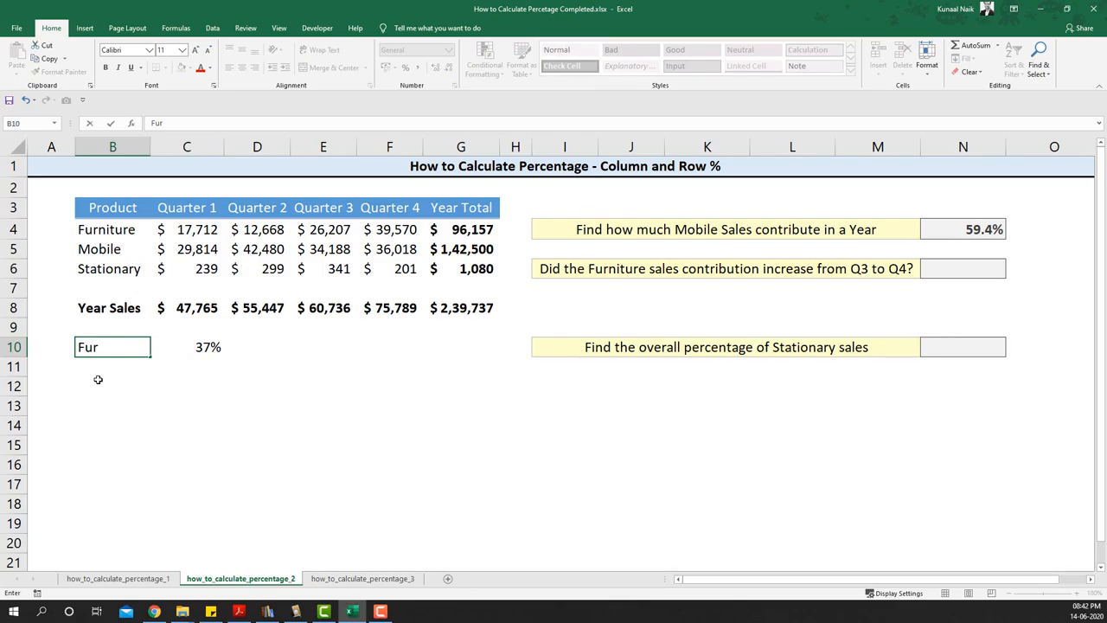
{"action": "type", "text": "niture$"}
{"action": "key", "text": "BackSpace"}
{"action": "type", "text": "%"}
{"action": "key", "text": "Return"}
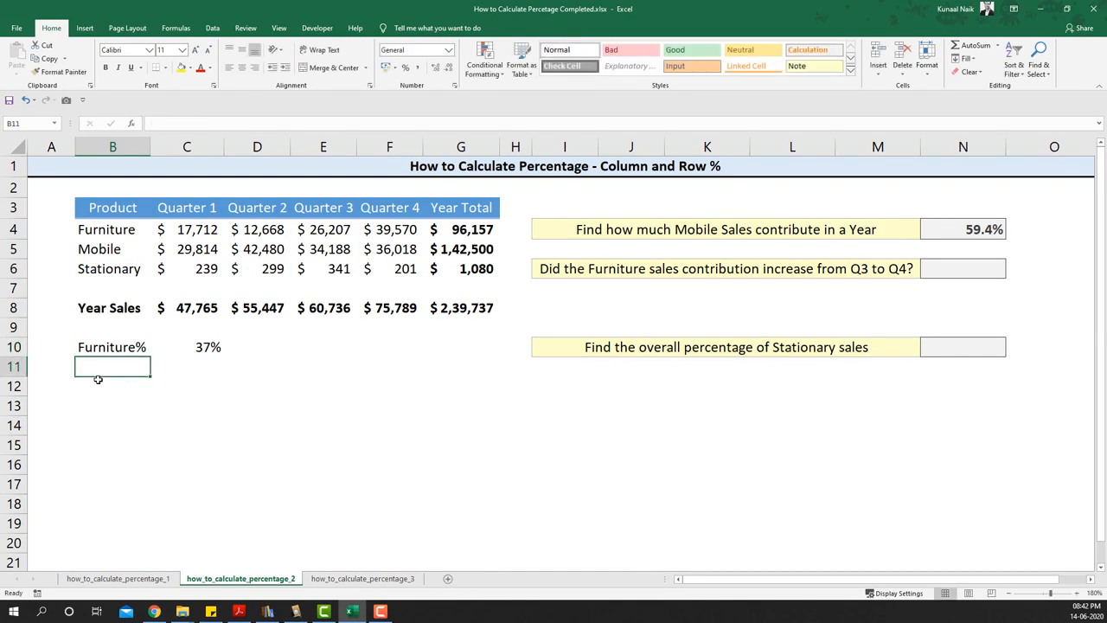
Fill the Furniture% formula in C10 across the remaining quarters and the Year Total column through G10.
{"action": "left_click", "coordinate": [185, 348]}
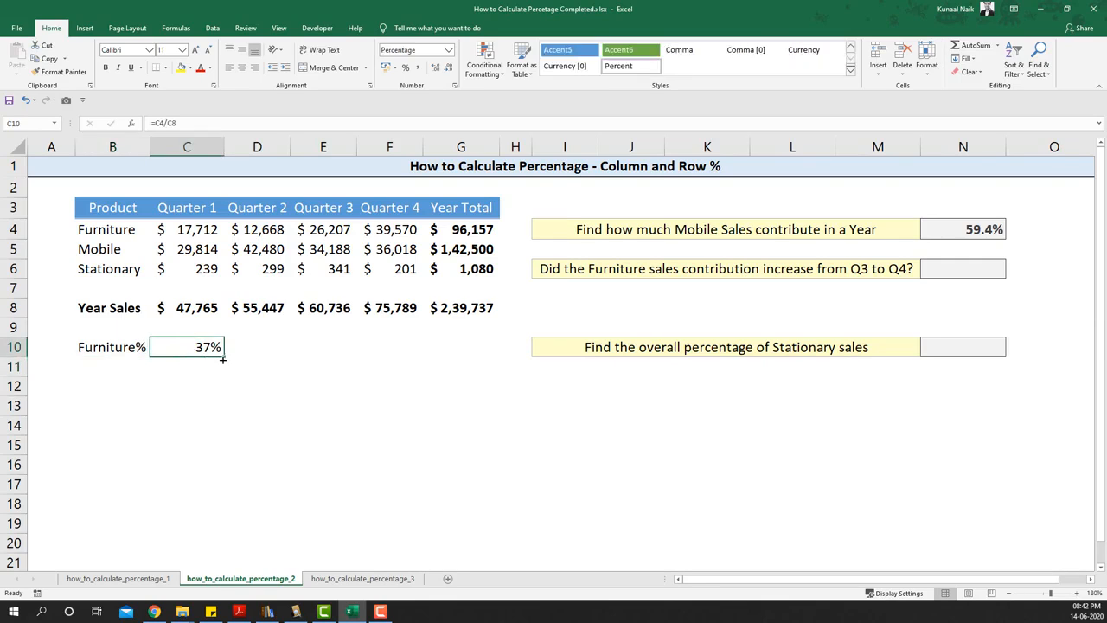
{"action": "left_click_drag", "start_coordinate": [224, 356], "coordinate": [471, 350]}
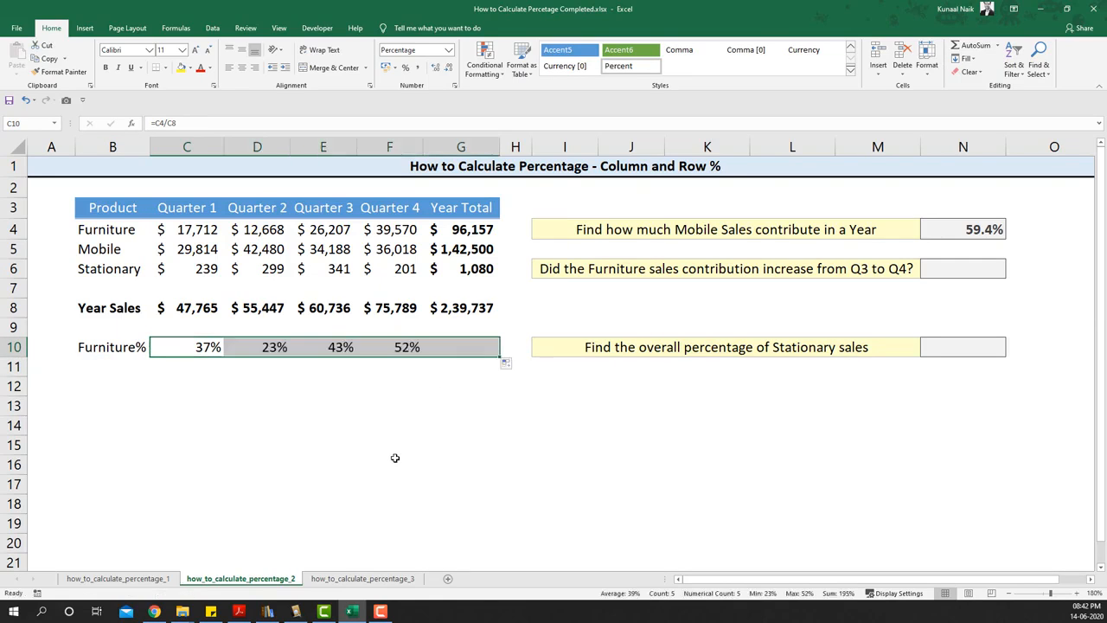
{"action": "left_click", "coordinate": [353, 387]}
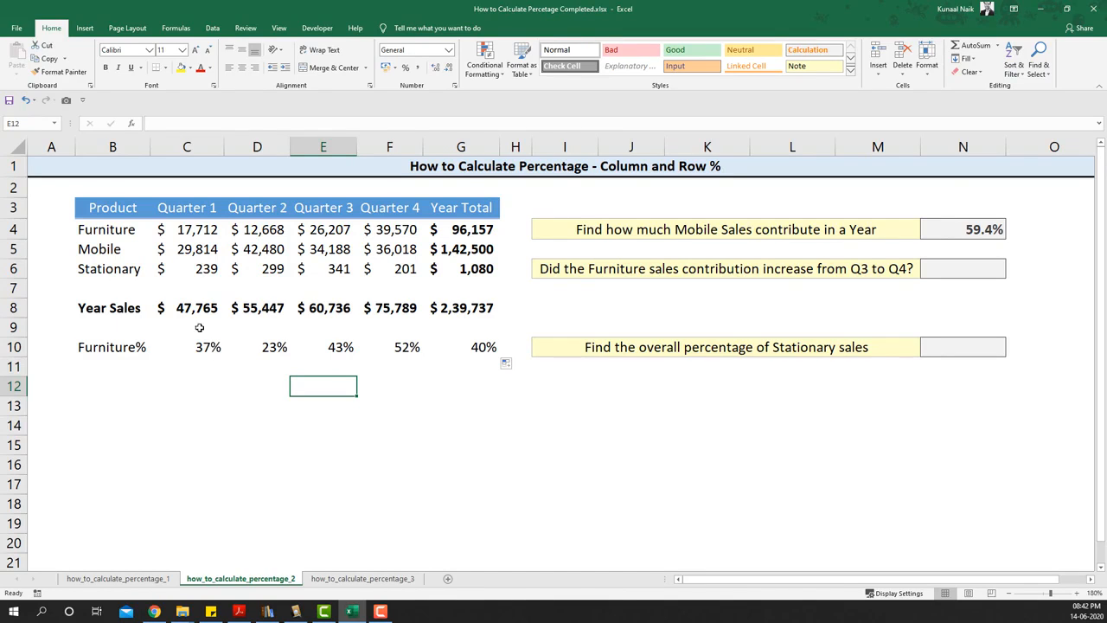
{"action": "left_click", "coordinate": [469, 346]}
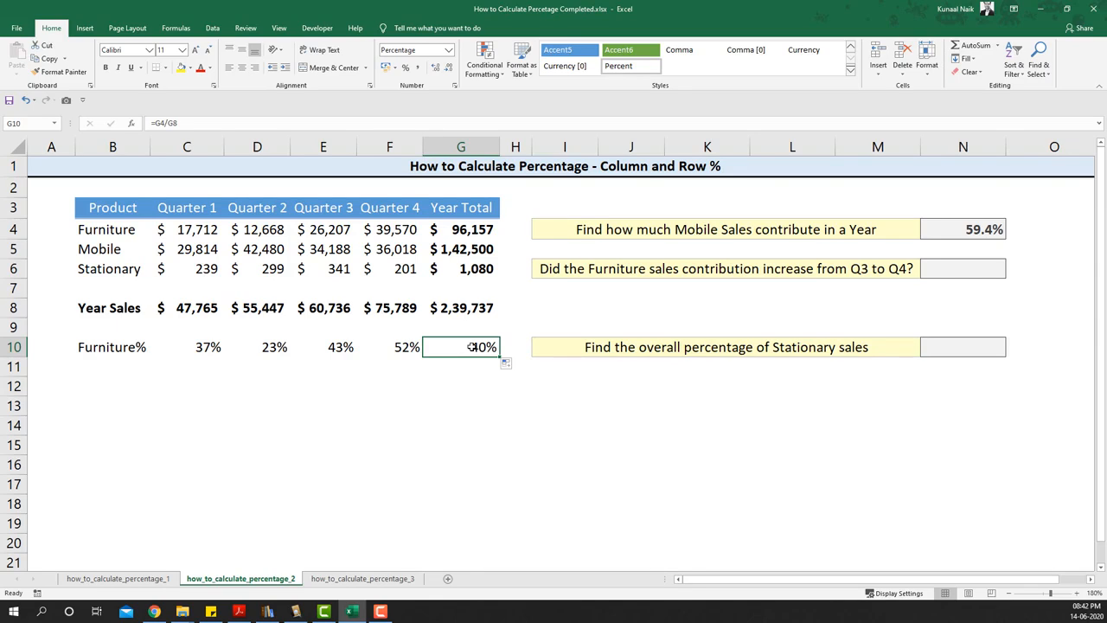
{"action": "left_click_drag", "start_coordinate": [194, 347], "coordinate": [389, 350]}
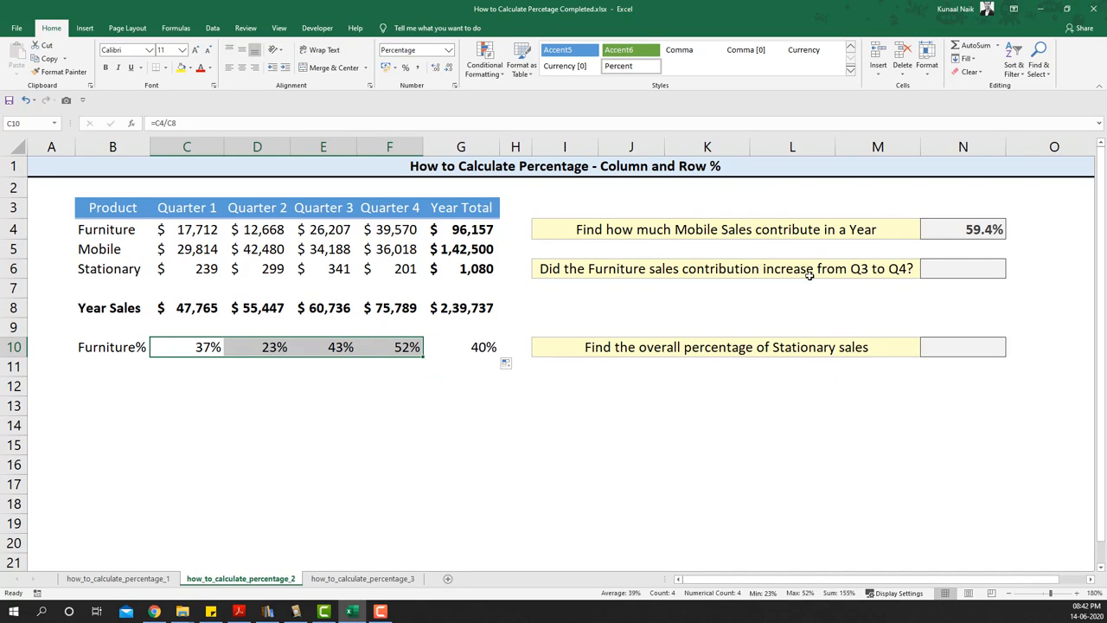
Calculate the change in Furniture sales contribution from Q3 to Q4 in N6 with =F10-E10.
{"action": "left_click", "coordinate": [929, 269]}
{"action": "type", "text": "="}
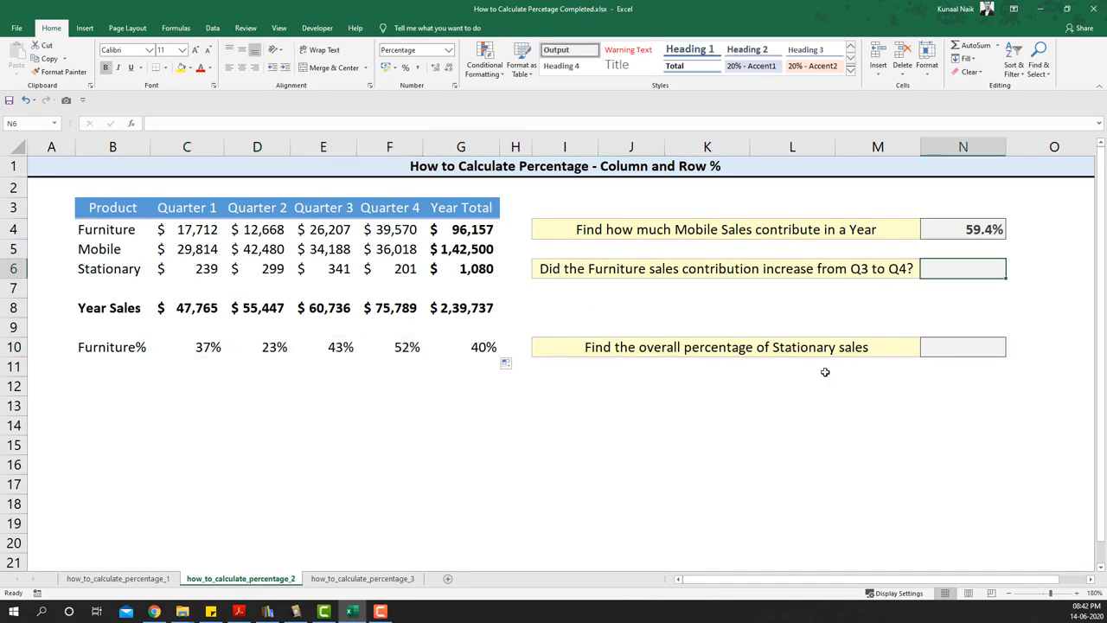
{"action": "left_click", "coordinate": [393, 349]}
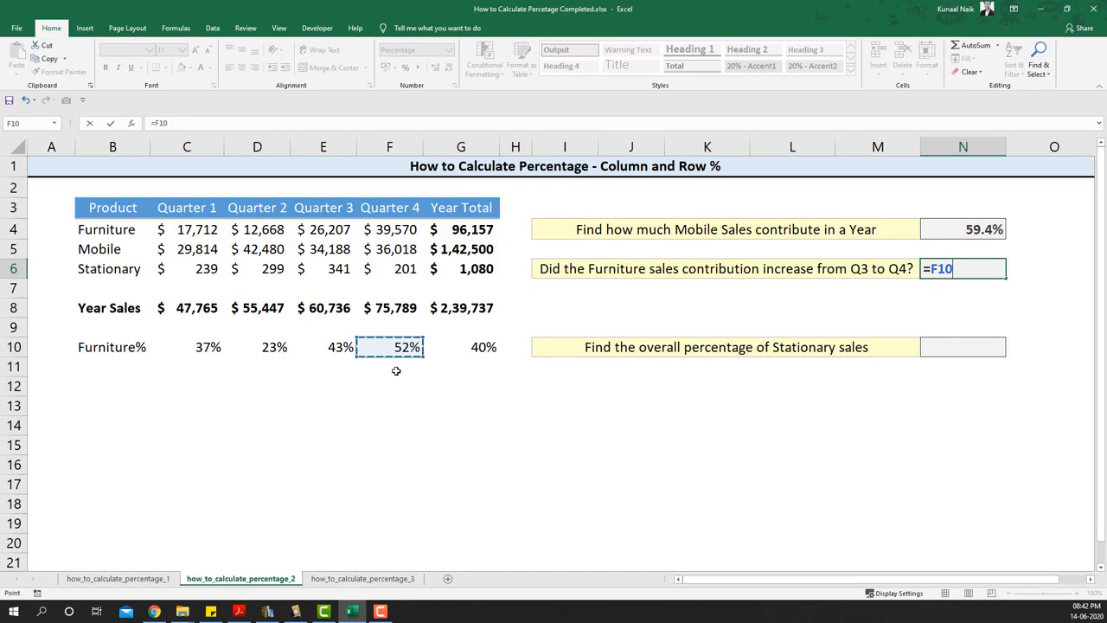
{"action": "type", "text": "-"}
{"action": "left_click", "coordinate": [329, 347]}
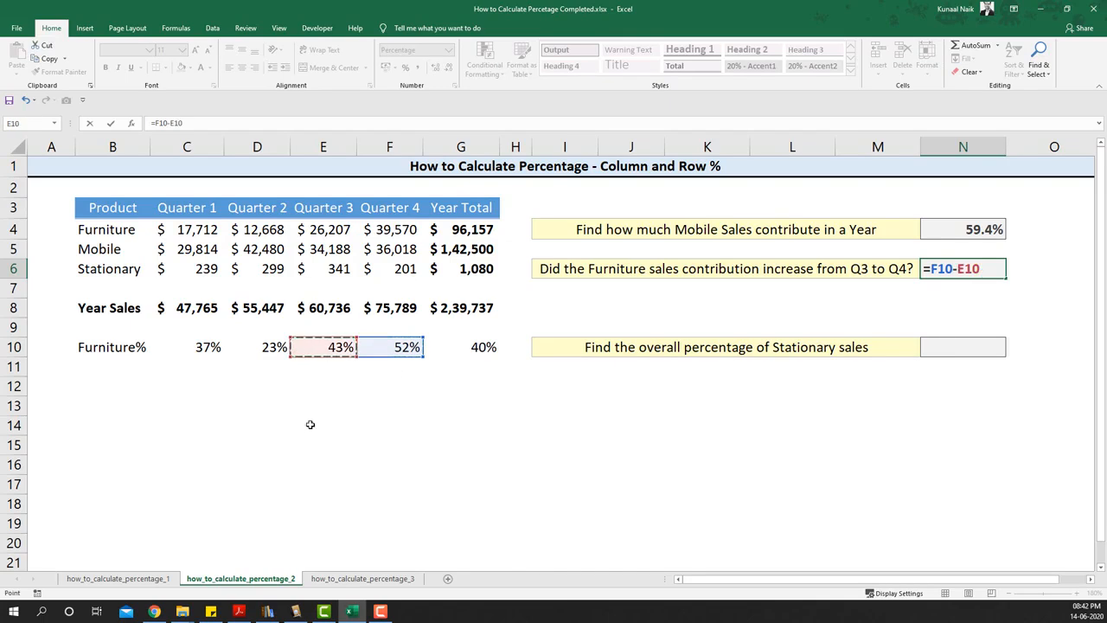
{"action": "key", "text": "Return"}
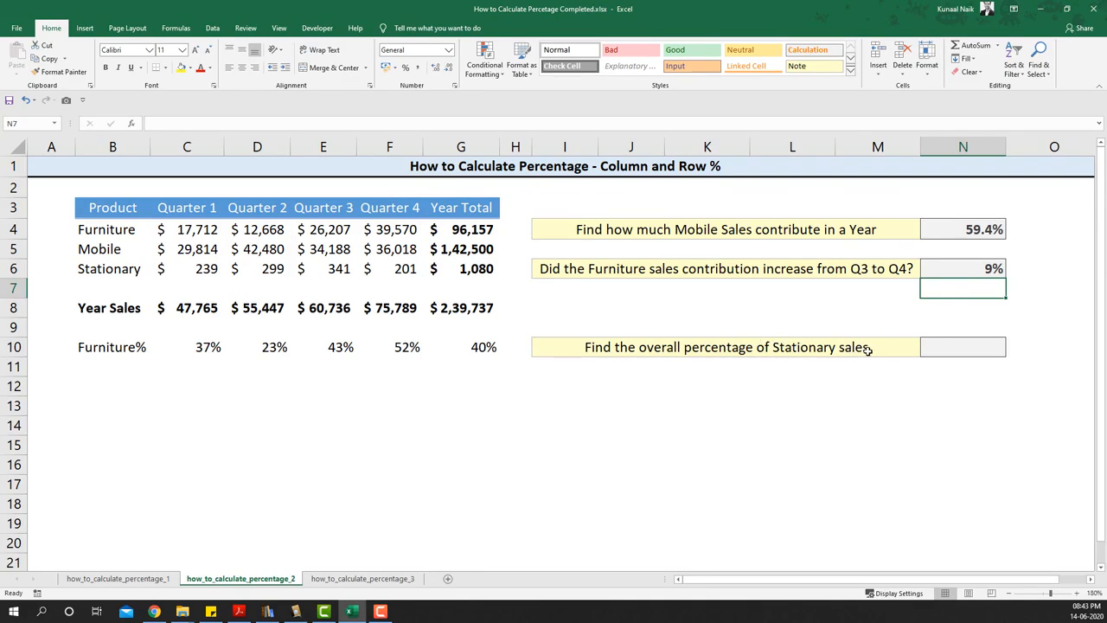
Calculate the overall percentage of Stationary sales in N10 by dividing its year total by the overall total, =G6/G8.
{"action": "left_click", "coordinate": [941, 347]}
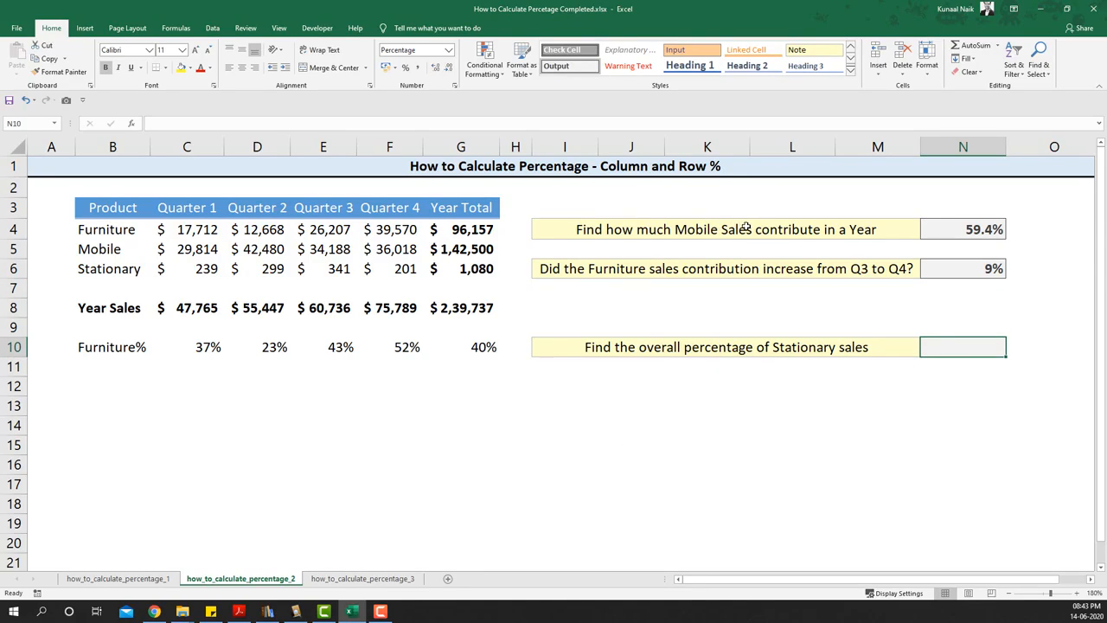
{"action": "type", "text": "="}
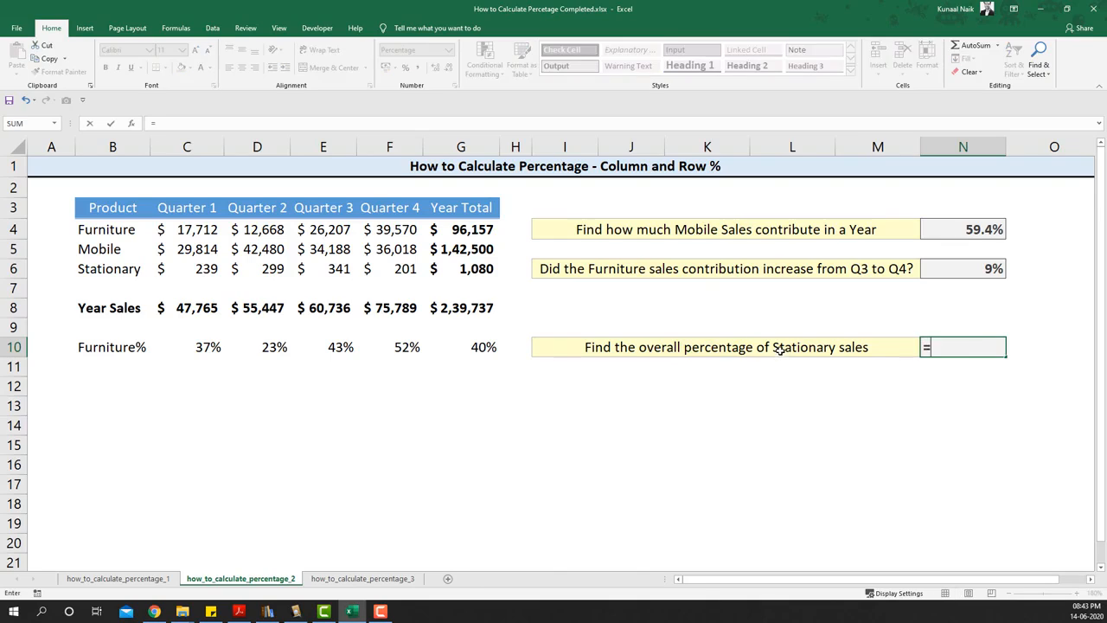
{"action": "left_click", "coordinate": [465, 269]}
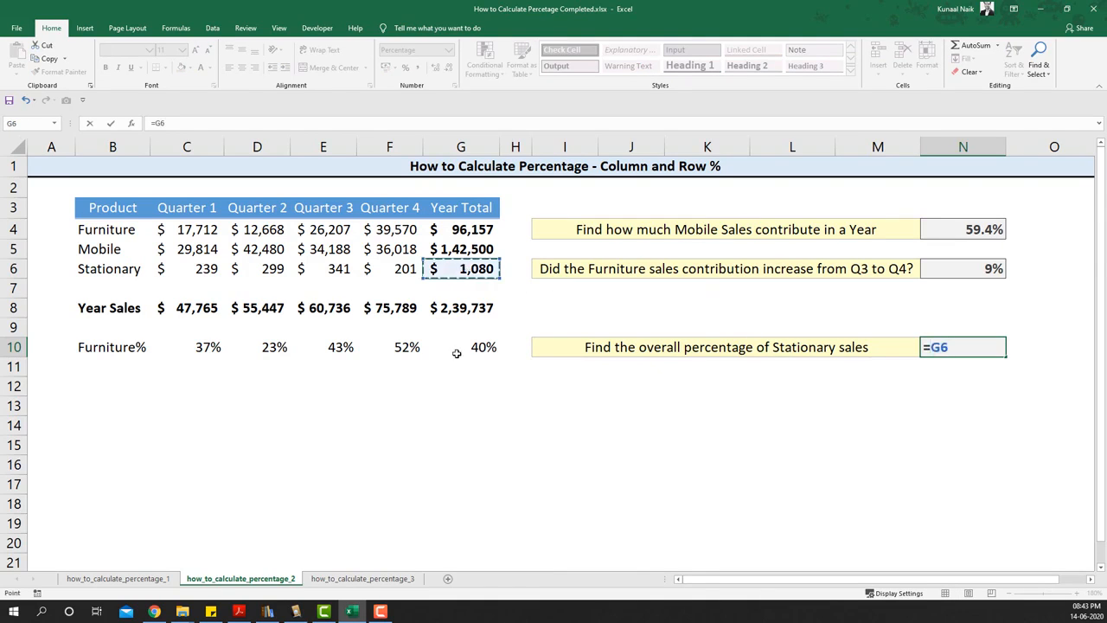
{"action": "type", "text": "/"}
{"action": "left_click", "coordinate": [463, 310]}
{"action": "key", "text": "Return"}
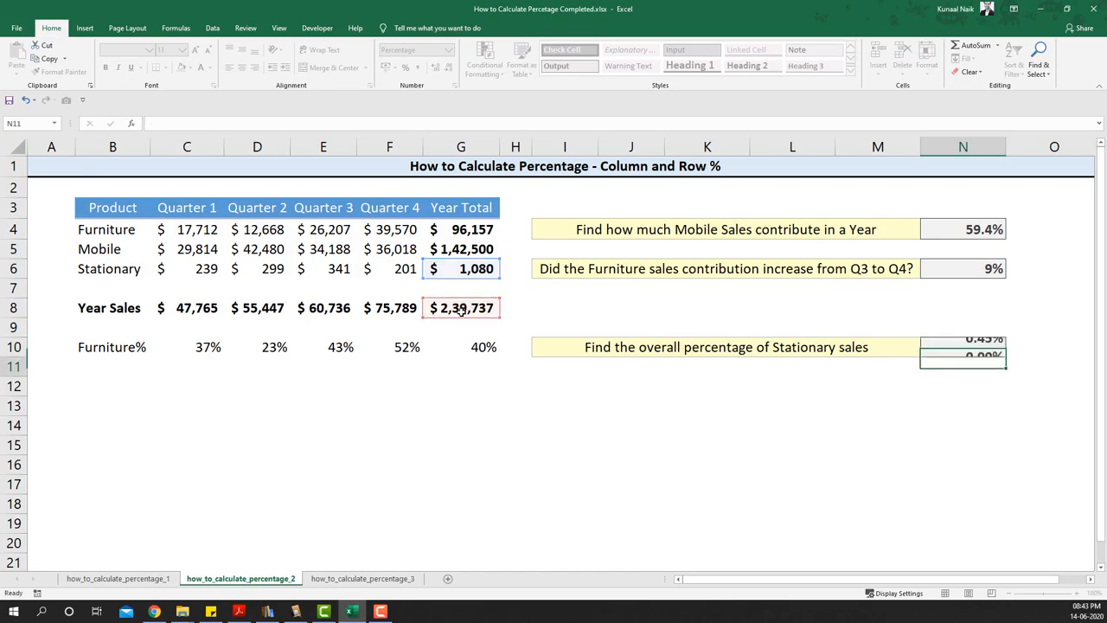
{"action": "left_click", "coordinate": [967, 347]}
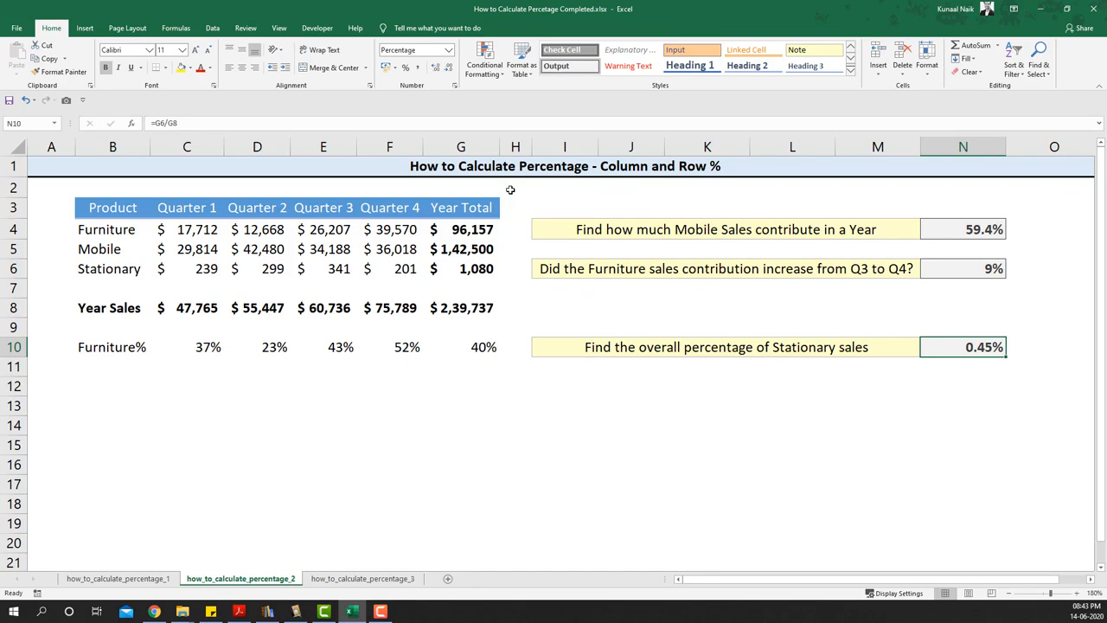
Insert a new blank column H directly after the Year Total column.
{"action": "right_click", "coordinate": [516, 149]}
{"action": "left_click", "coordinate": [556, 226]}
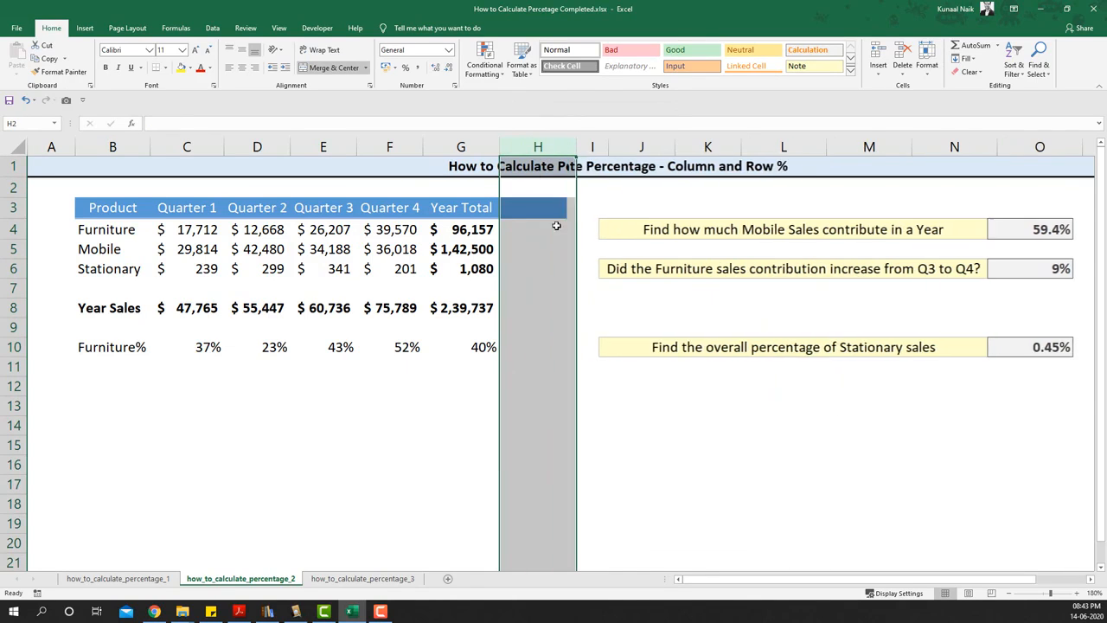
Calculate Quarter 4's share of the Furniture year total in H4 with =F4/G4 and format the cell as a percentage.
{"action": "left_click", "coordinate": [527, 228]}
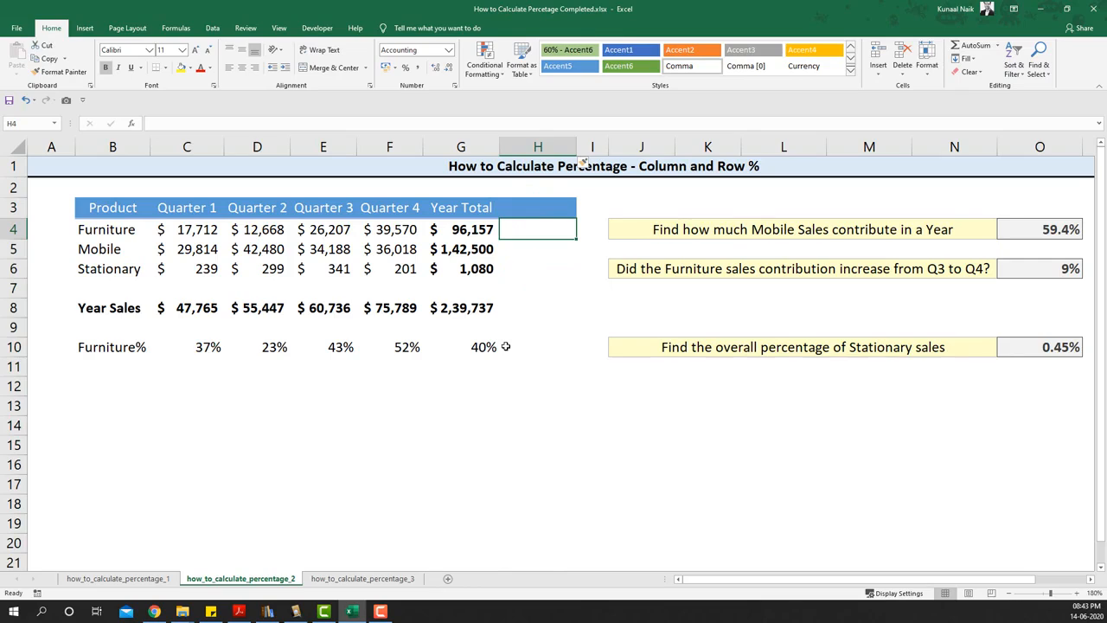
{"action": "type", "text": "="}
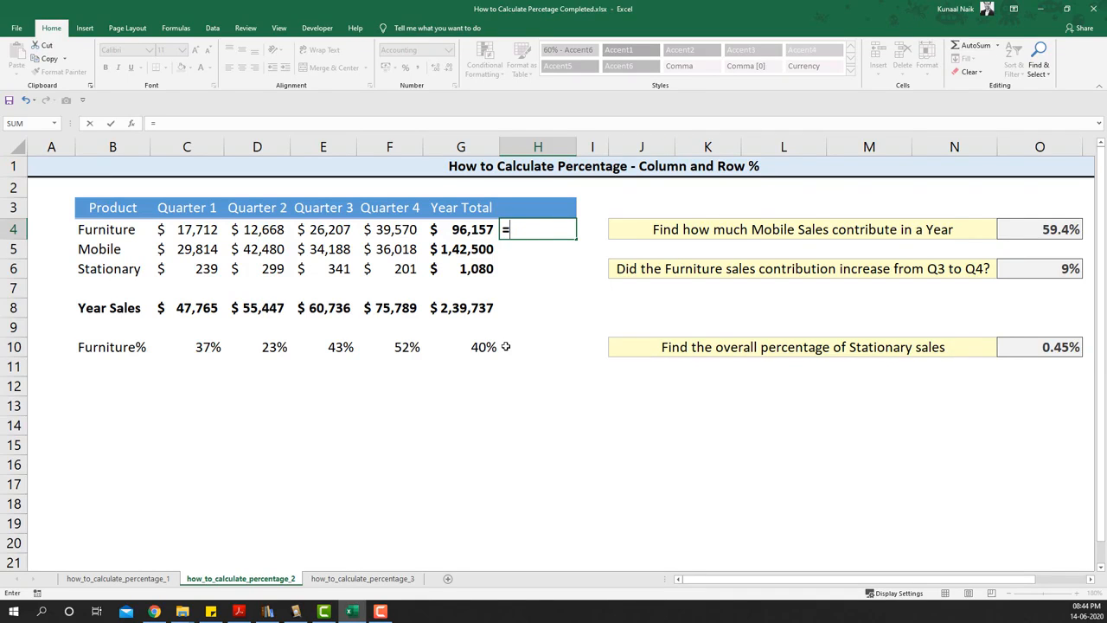
{"action": "key", "text": "Escape"}
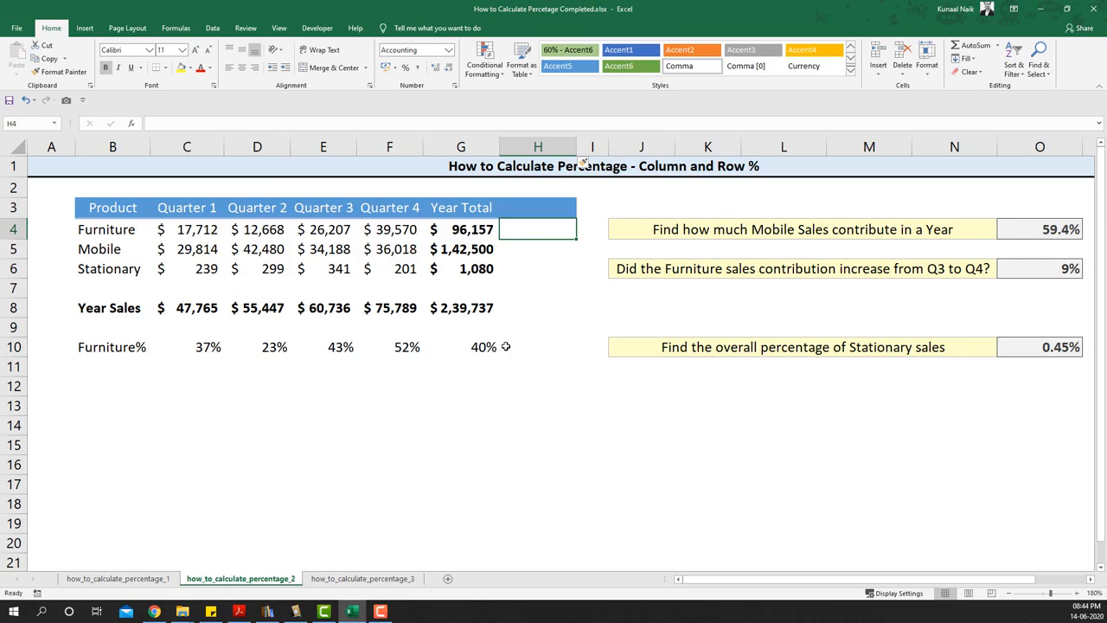
{"action": "type", "text": "="}
{"action": "key", "text": "Left"}
{"action": "key", "text": "Left"}
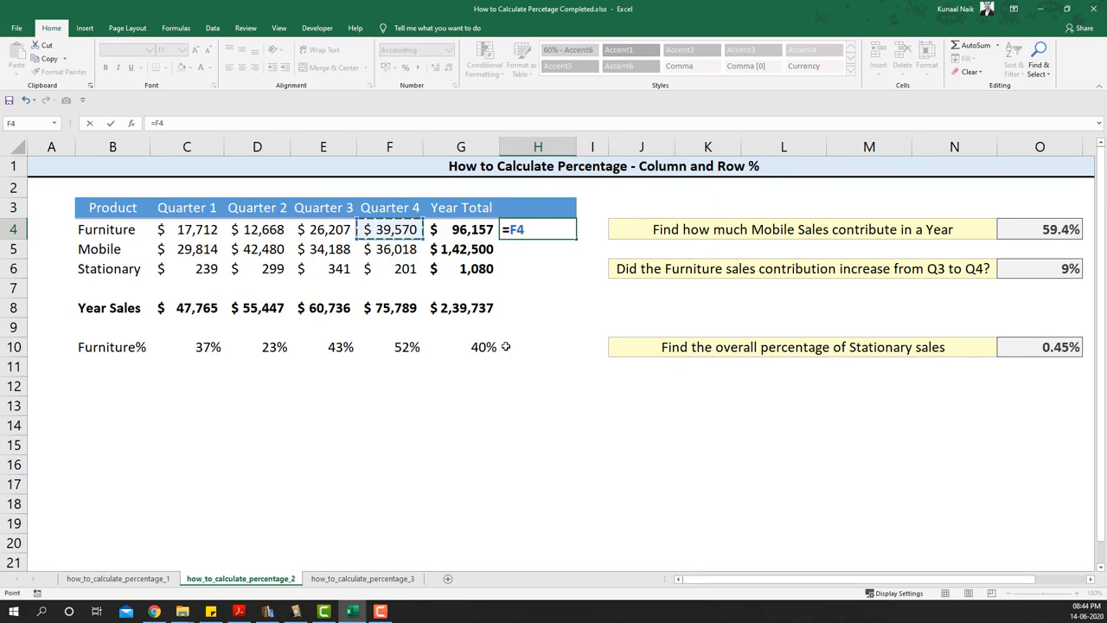
{"action": "type", "text": "/"}
{"action": "key", "text": "Left"}
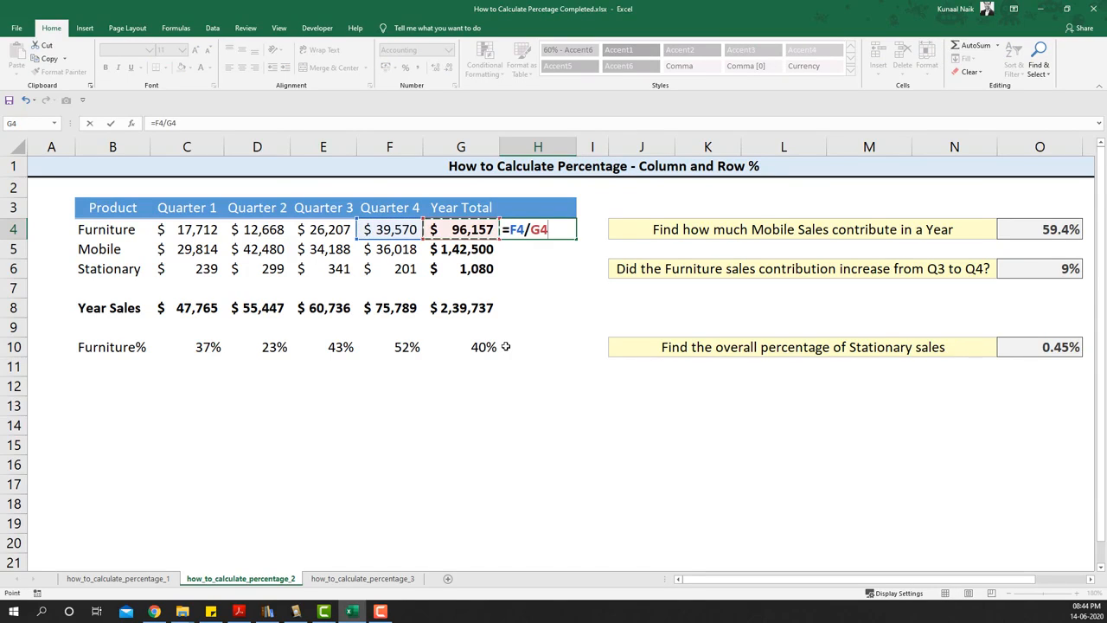
{"action": "key", "text": "Return"}
{"action": "key", "text": "Up"}
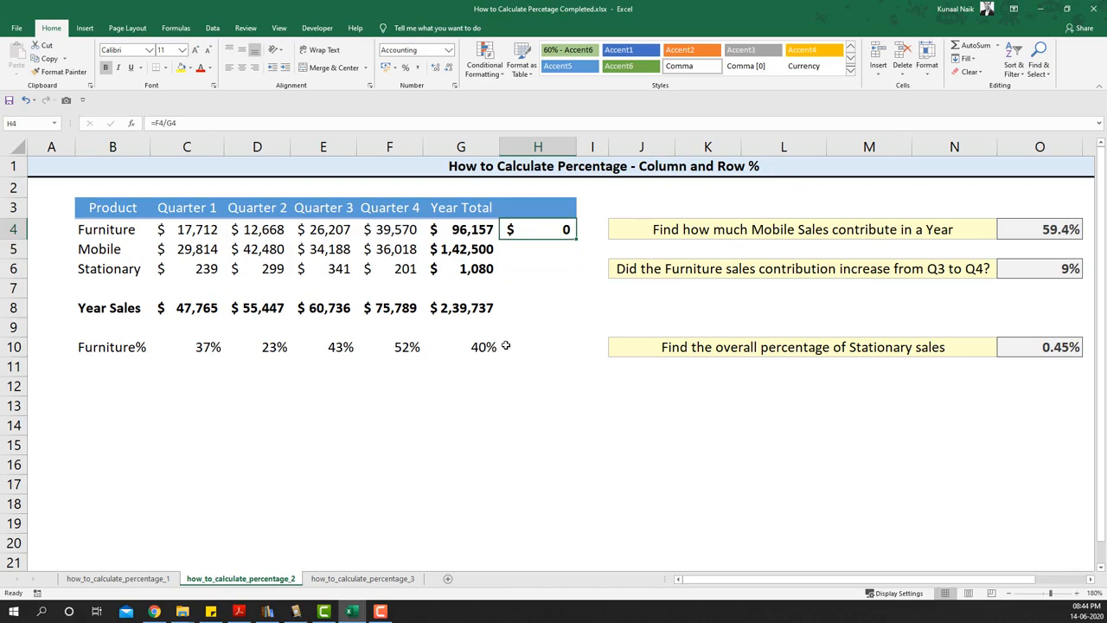
{"action": "left_click", "coordinate": [406, 69]}
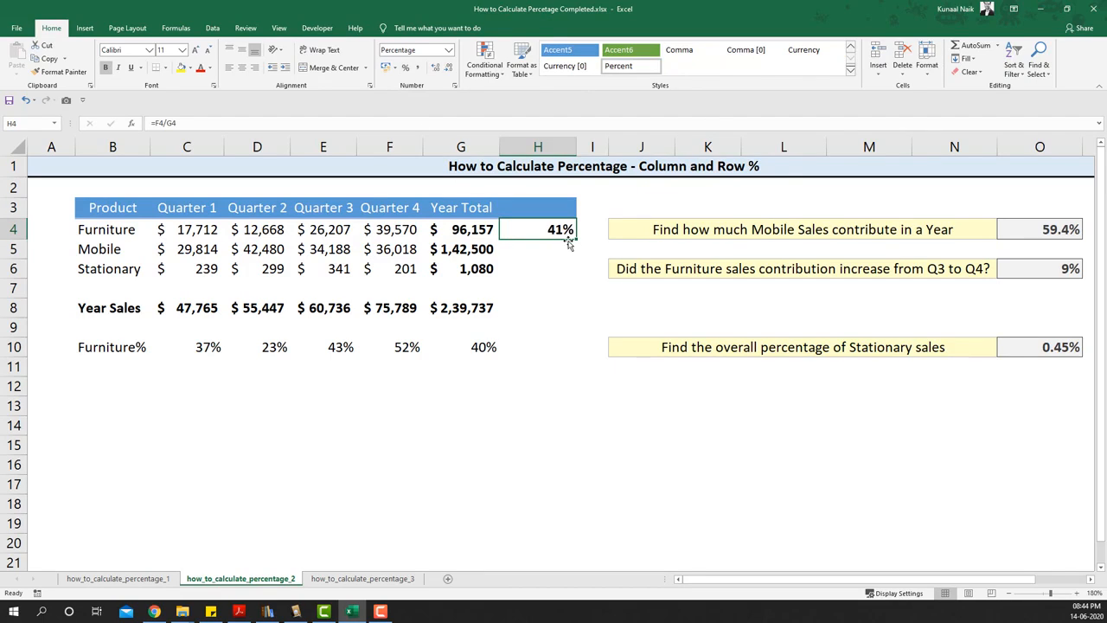
Enter the column header "QTR4%" in H3 and fill the H4 formula down to the Mobile and Stationary rows.
{"action": "key", "text": "Up"}
{"action": "type", "text": "QTR"}
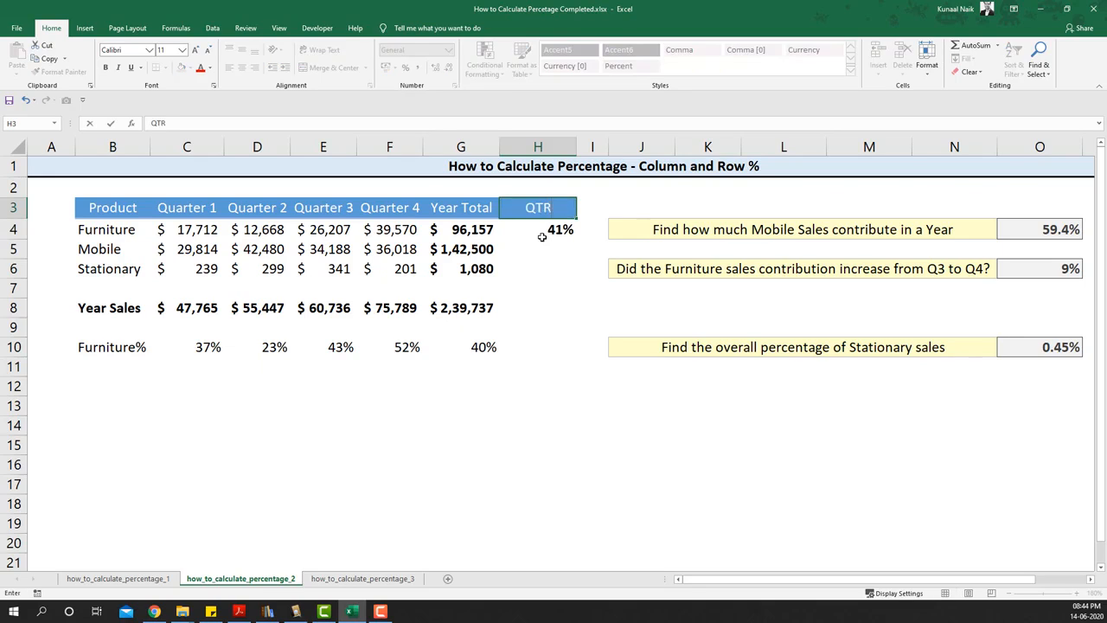
{"action": "type", "text": "%"}
{"action": "key", "text": "Return"}
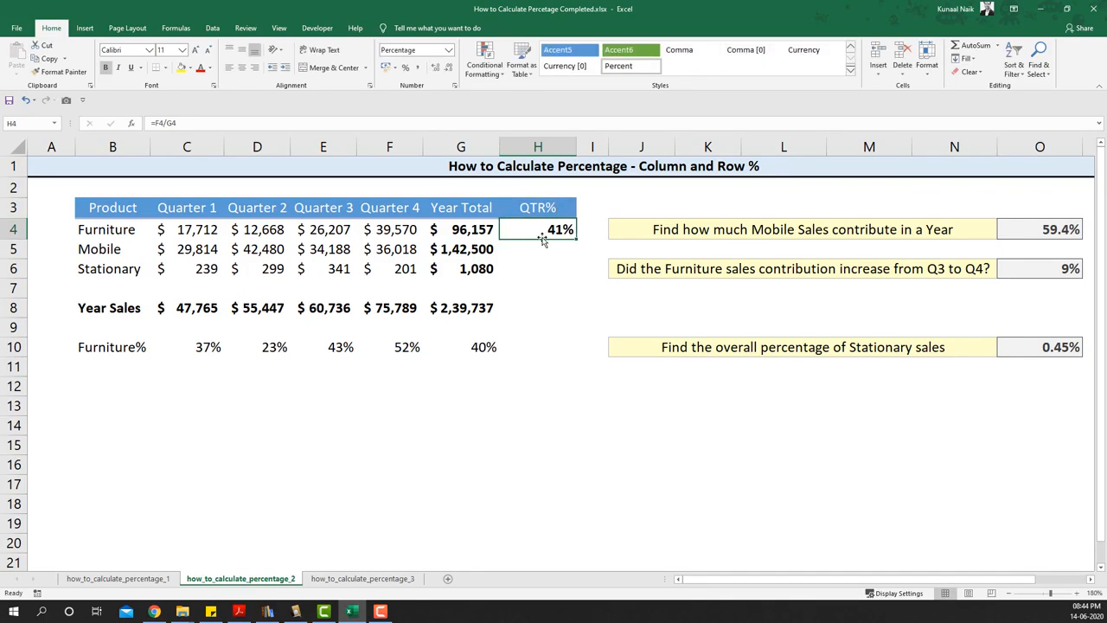
{"action": "double_click", "coordinate": [543, 213]}
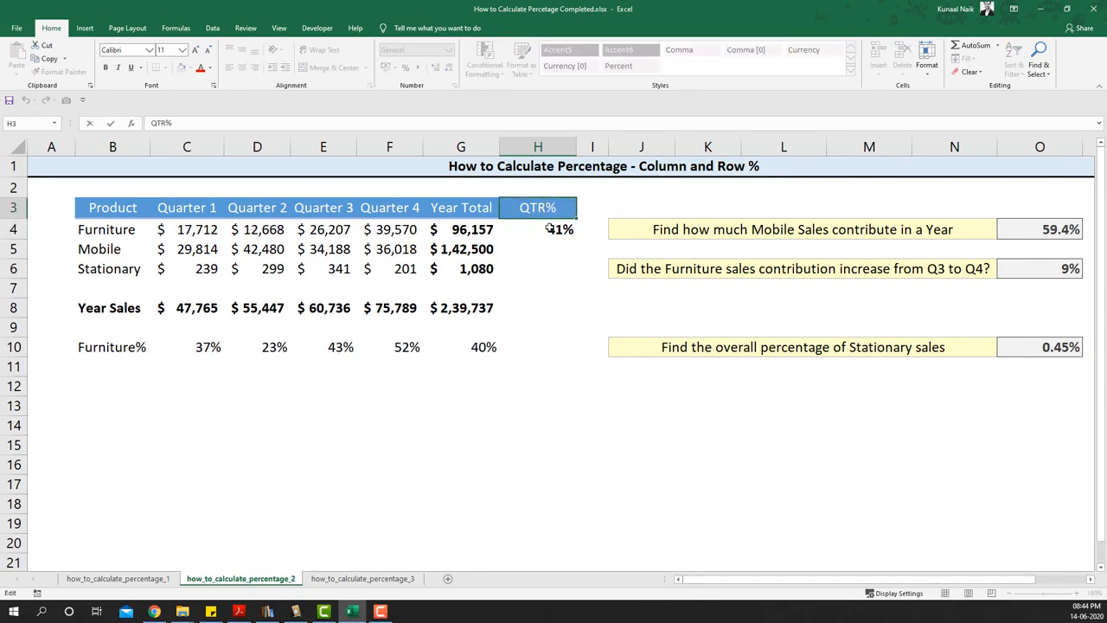
{"action": "type", "text": "4"}
{"action": "key", "text": "Return"}
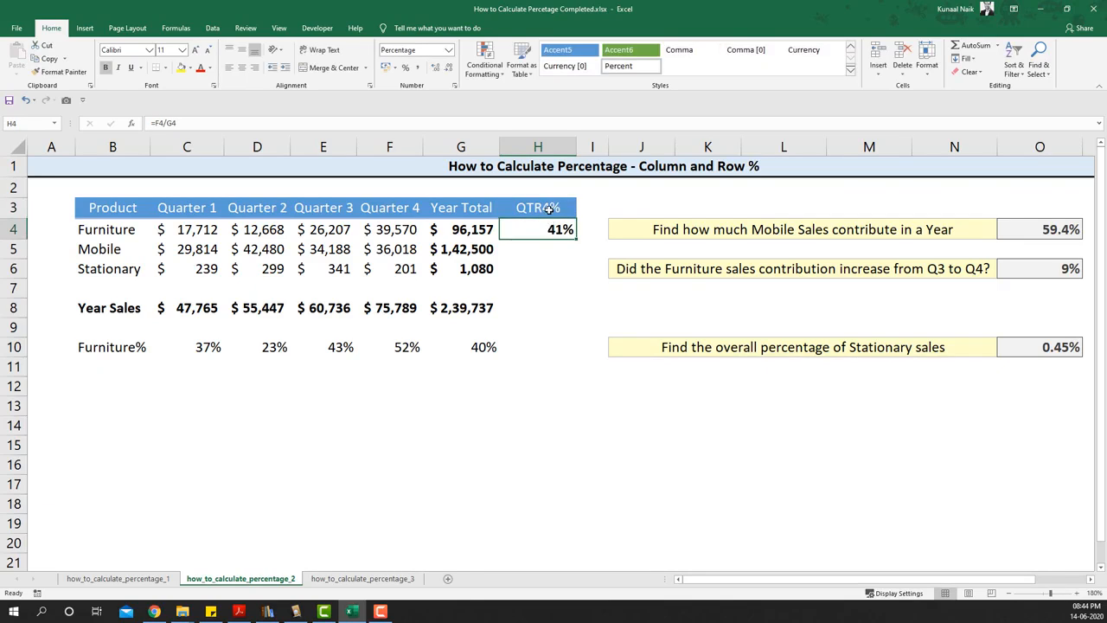
{"action": "left_click_drag", "start_coordinate": [575, 240], "coordinate": [570, 272]}
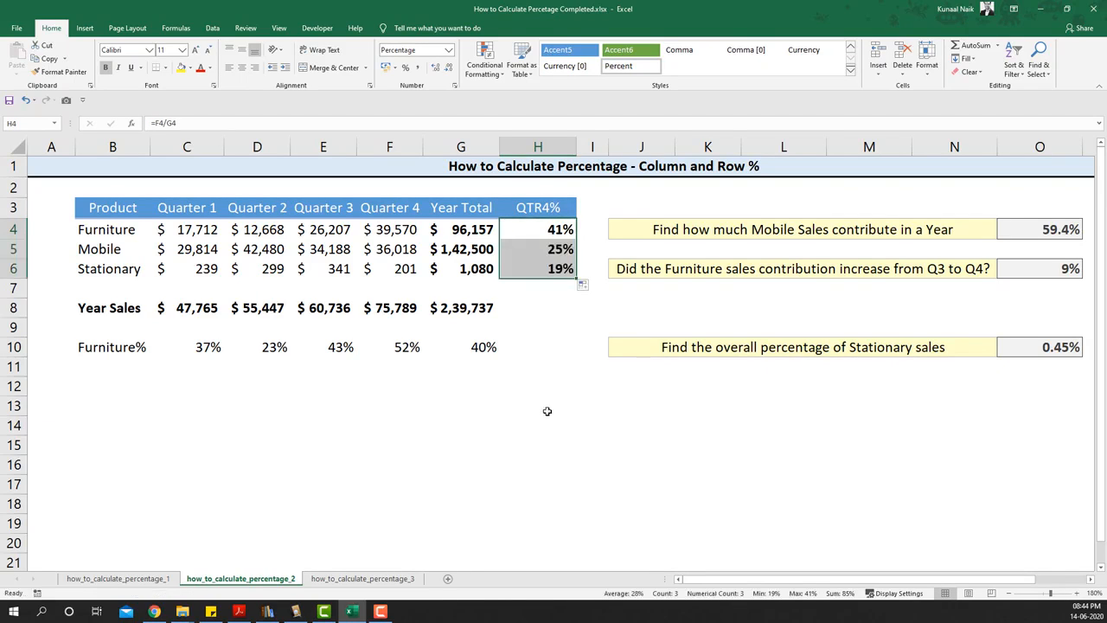
Examine the QTR4% values for each product against the Quarter 4 sales, and the Furniture% row against the Furniture sales.
{"action": "left_click", "coordinate": [542, 229]}
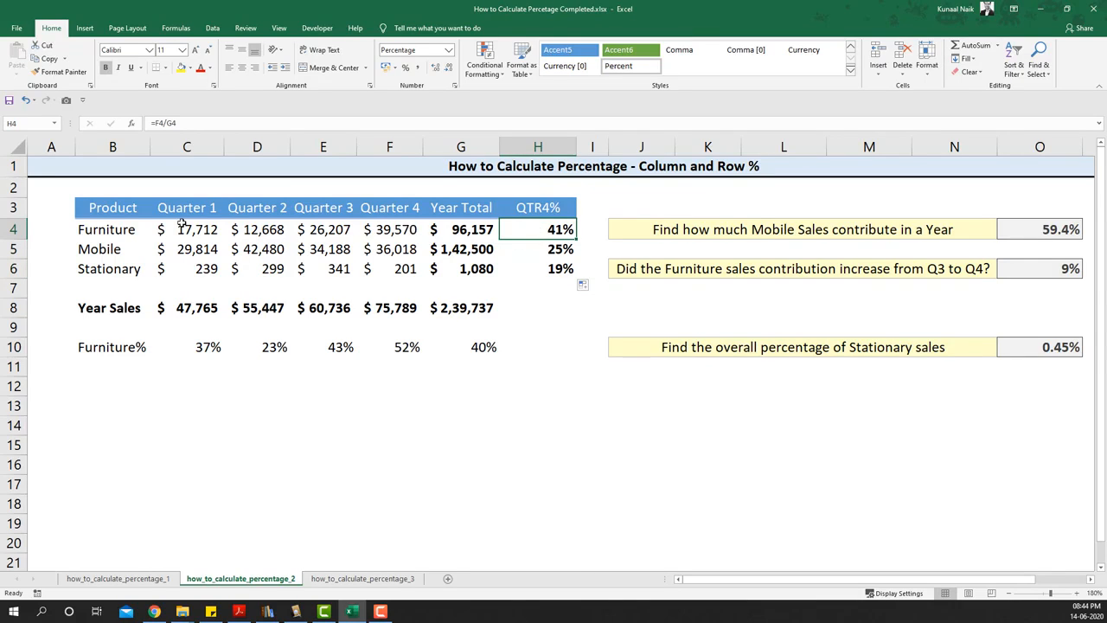
{"action": "left_click_drag", "start_coordinate": [400, 208], "coordinate": [391, 268]}
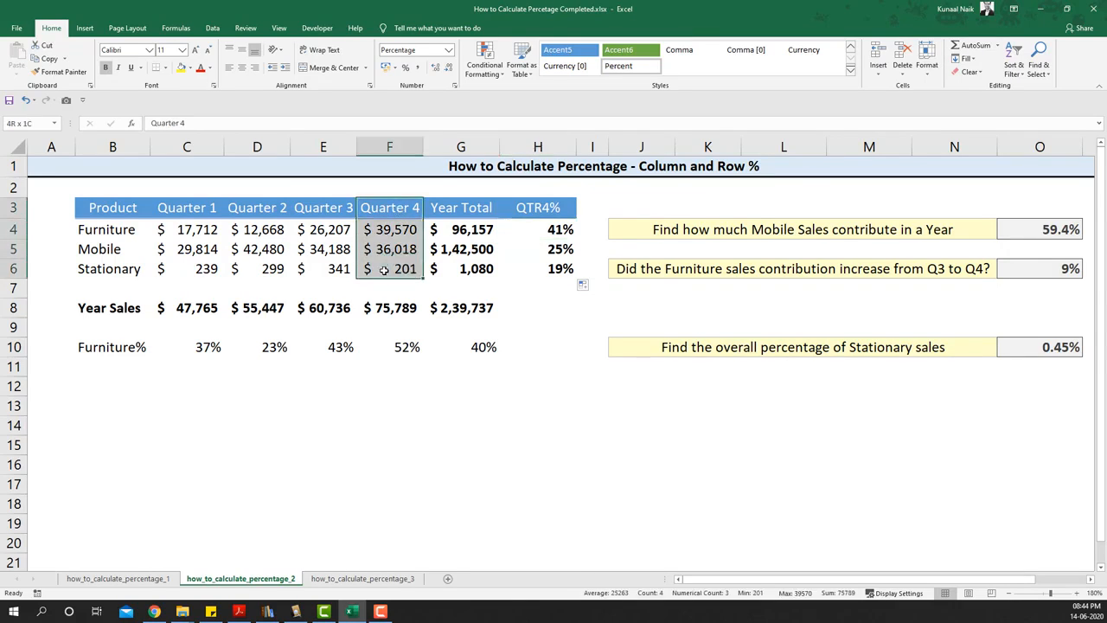
{"action": "left_click", "coordinate": [525, 249]}
{"action": "left_click", "coordinate": [536, 266]}
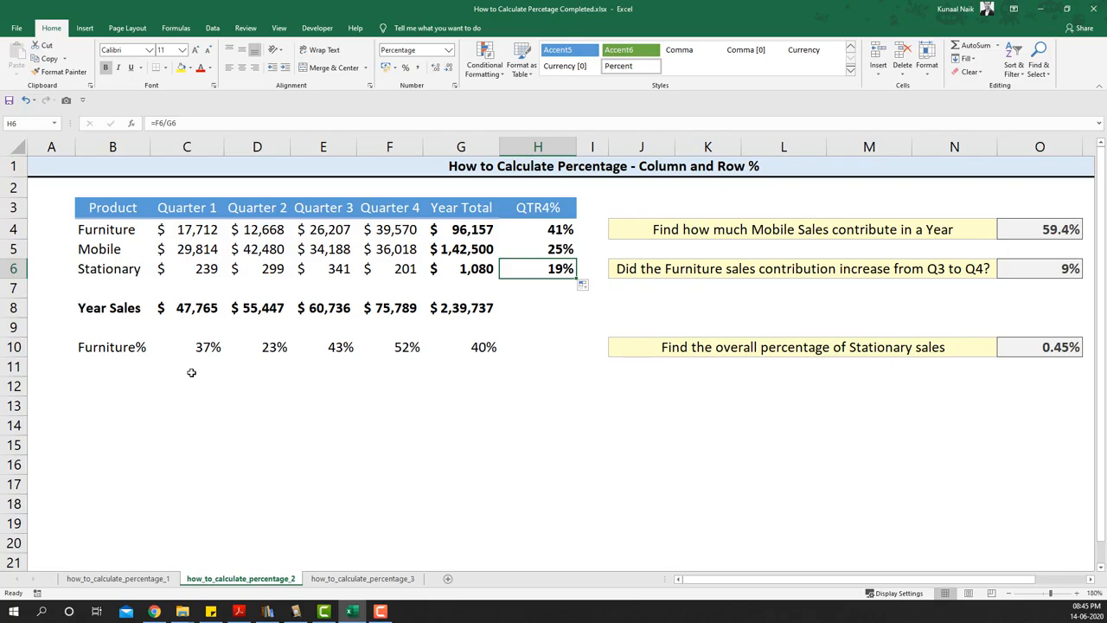
{"action": "left_click_drag", "start_coordinate": [145, 350], "coordinate": [542, 334]}
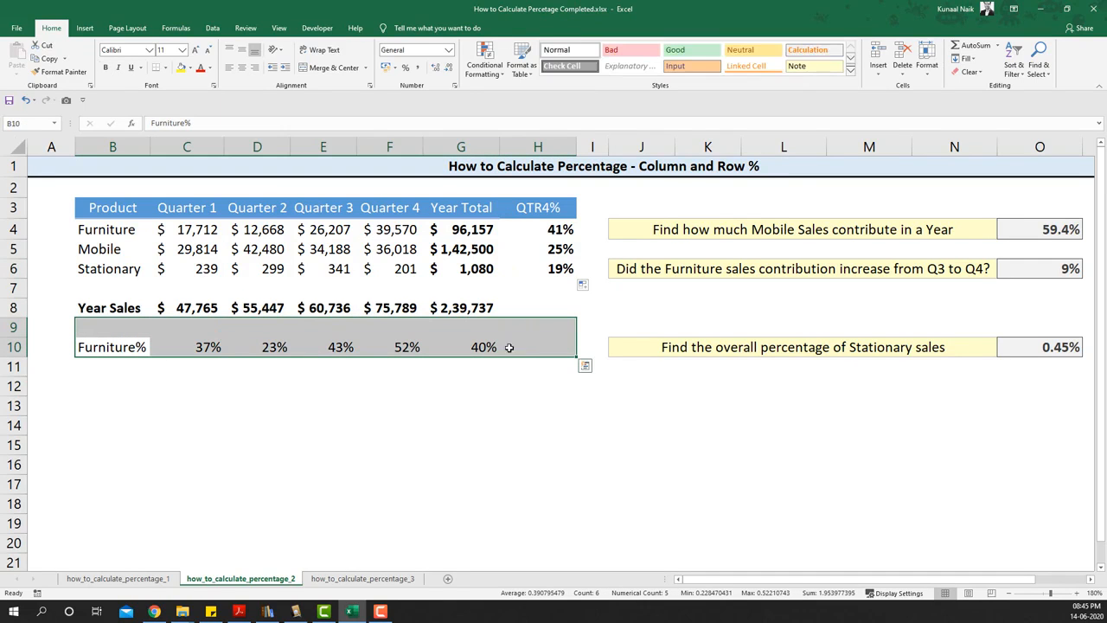
{"action": "left_click", "coordinate": [201, 349]}
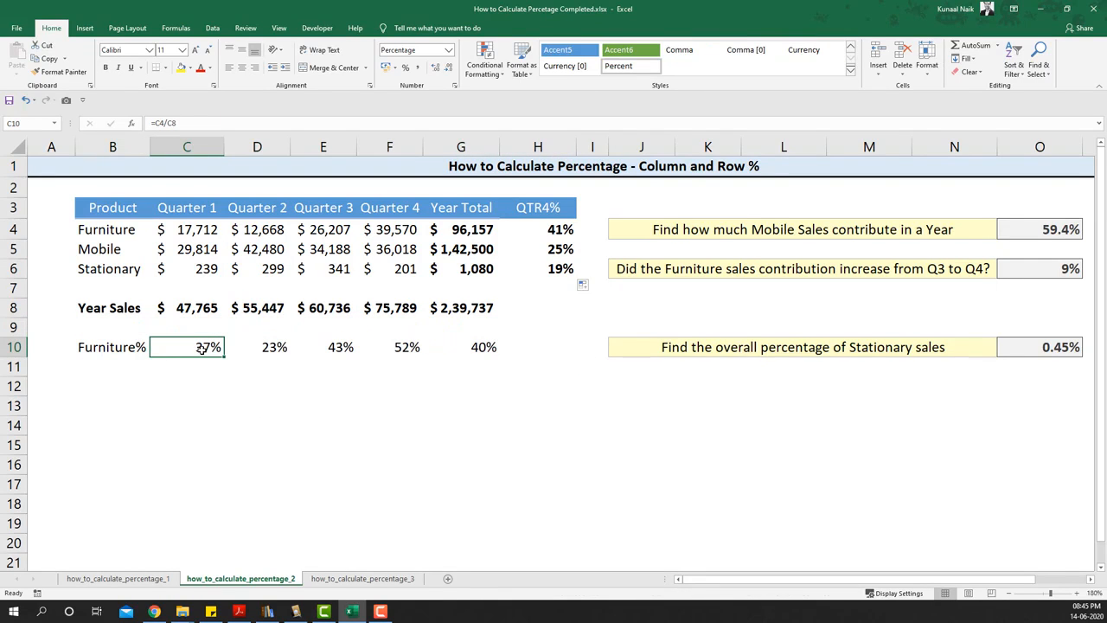
{"action": "left_click", "coordinate": [128, 231]}
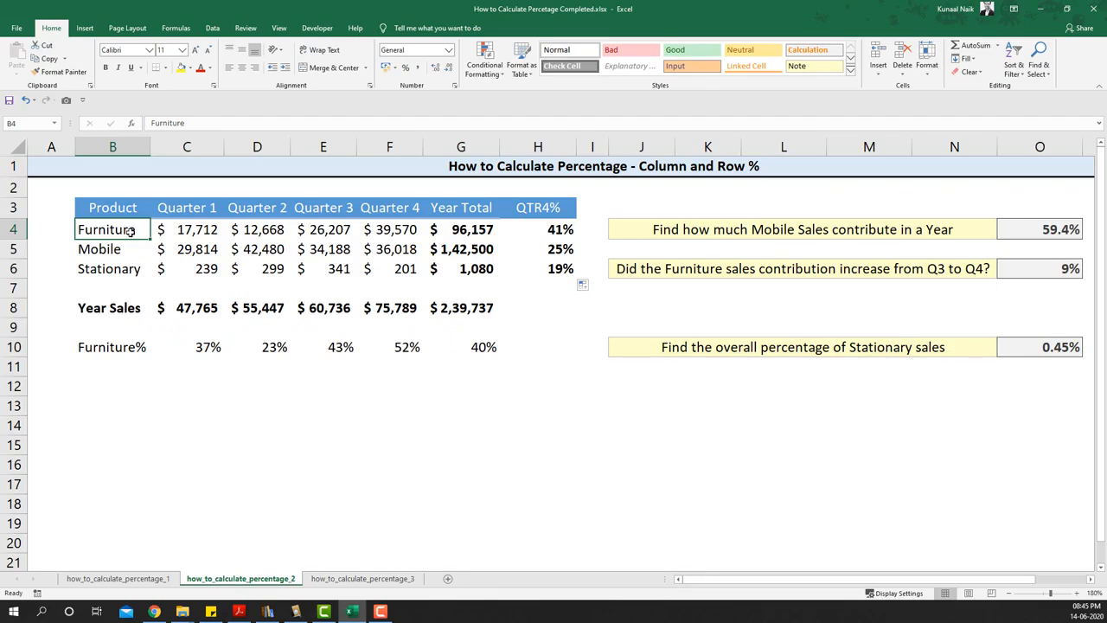